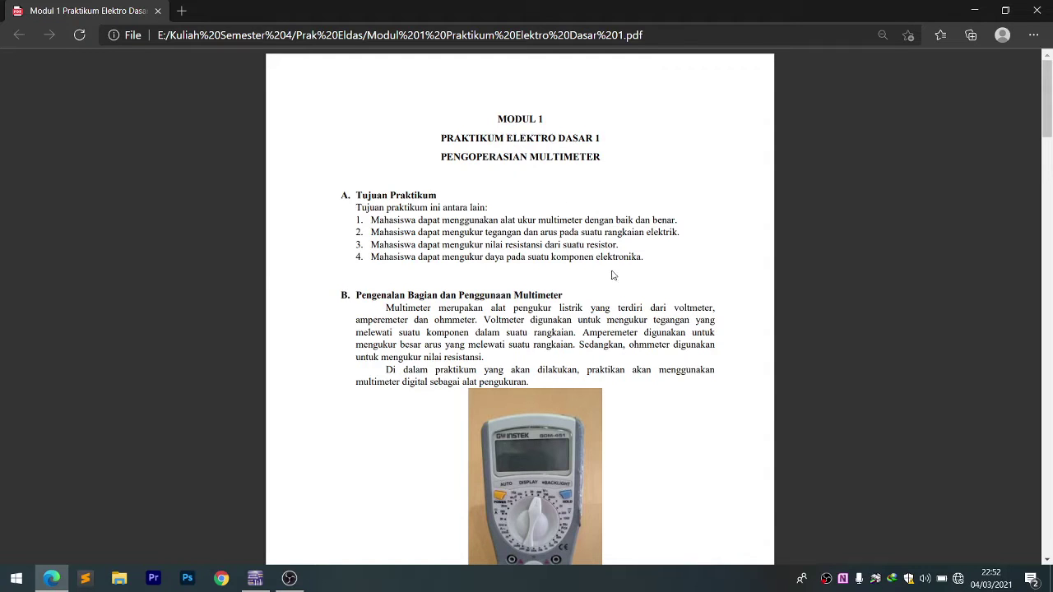
Review the multimeter usage notes and the voltmeter and ammeter measurement sections of the practicum module
{"action": "scroll", "coordinate": [612, 275], "scroll_direction": "down", "scroll_amount": 14}
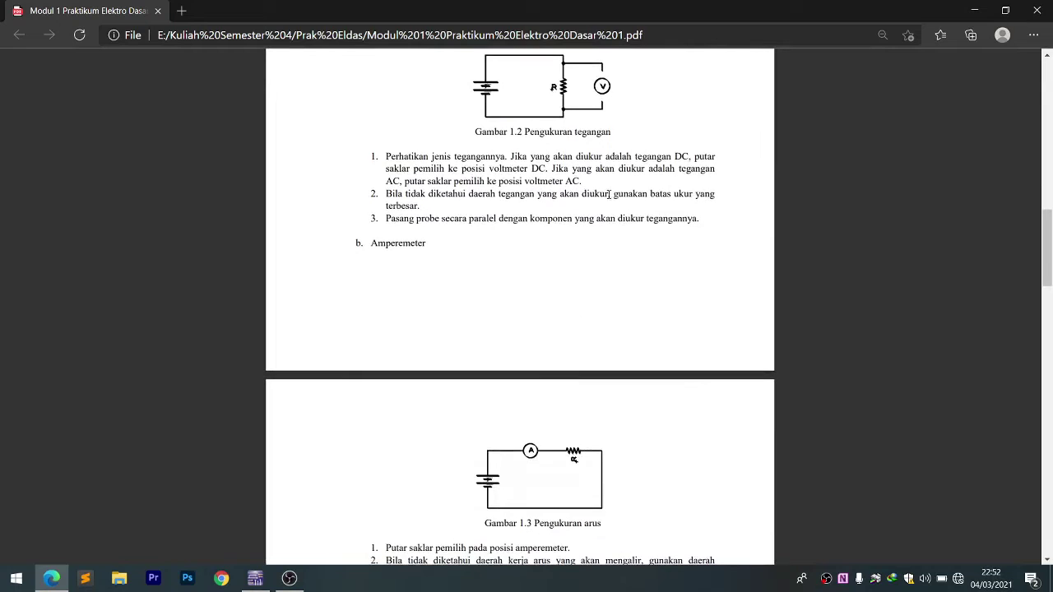
{"action": "scroll", "coordinate": [596, 196], "scroll_direction": "up", "scroll_amount": 3}
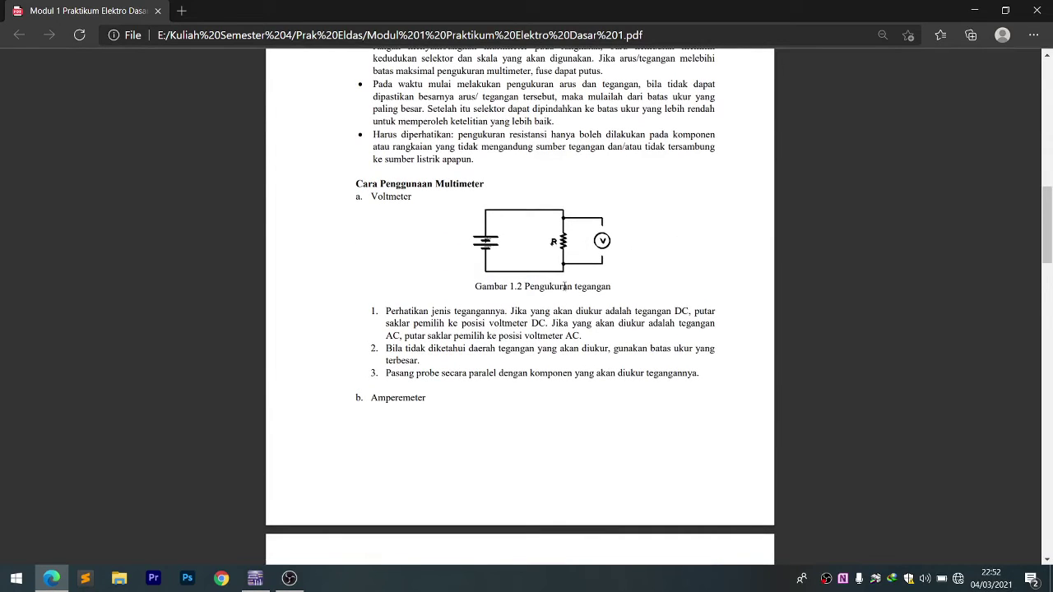
{"action": "scroll", "coordinate": [565, 301], "scroll_direction": "down", "scroll_amount": 4}
{"action": "scroll", "coordinate": [593, 319], "scroll_direction": "up", "scroll_amount": 4}
{"action": "scroll", "coordinate": [606, 276], "scroll_direction": "up", "scroll_amount": 5}
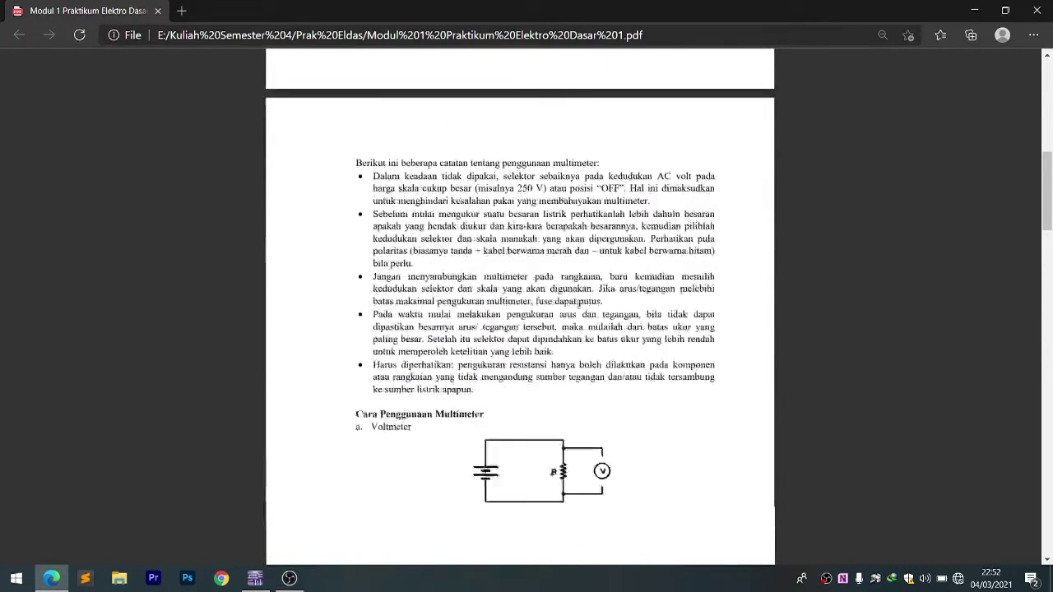
Examine the Peralatan equipment list and the Rangkaian A circuit under Prosedur Percobaan in the module
{"action": "scroll", "coordinate": [630, 341], "scroll_direction": "down", "scroll_amount": 10}
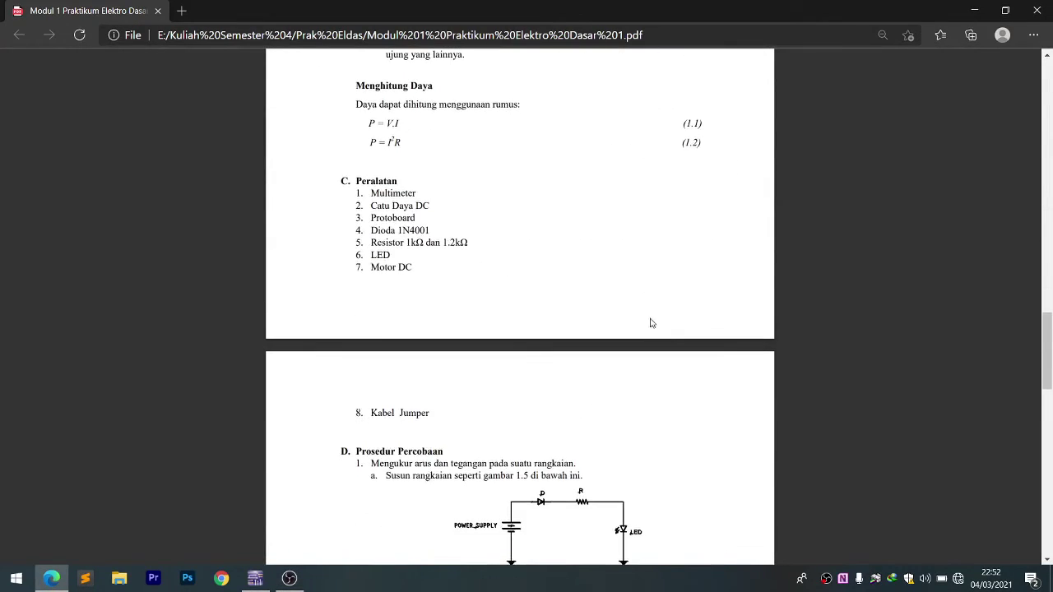
{"action": "scroll", "coordinate": [600, 314], "scroll_direction": "down", "scroll_amount": 3}
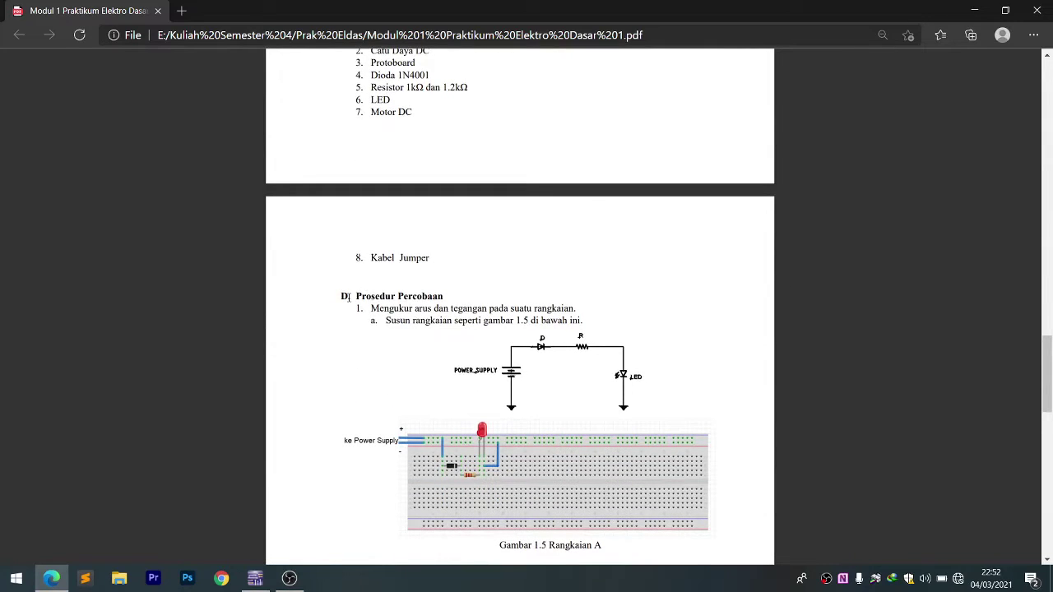
{"action": "left_click_drag", "start_coordinate": [347, 297], "coordinate": [387, 310]}
{"action": "left_click", "coordinate": [387, 310]}
{"action": "scroll", "coordinate": [580, 317], "scroll_direction": "down", "scroll_amount": 2}
{"action": "scroll", "coordinate": [580, 317], "scroll_direction": "up", "scroll_amount": 4}
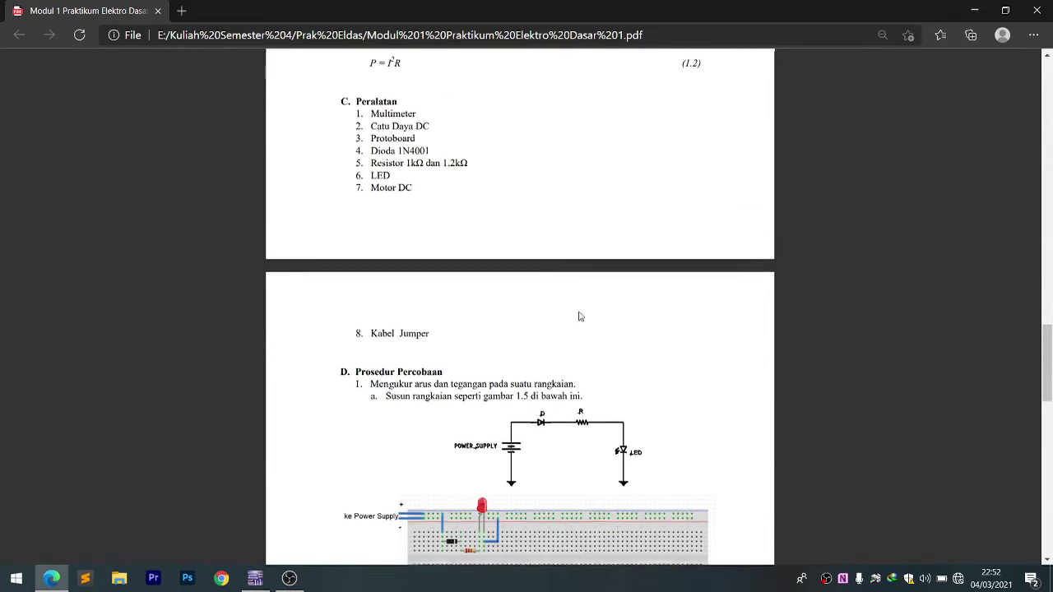
{"action": "left_click_drag", "start_coordinate": [372, 110], "coordinate": [446, 273]}
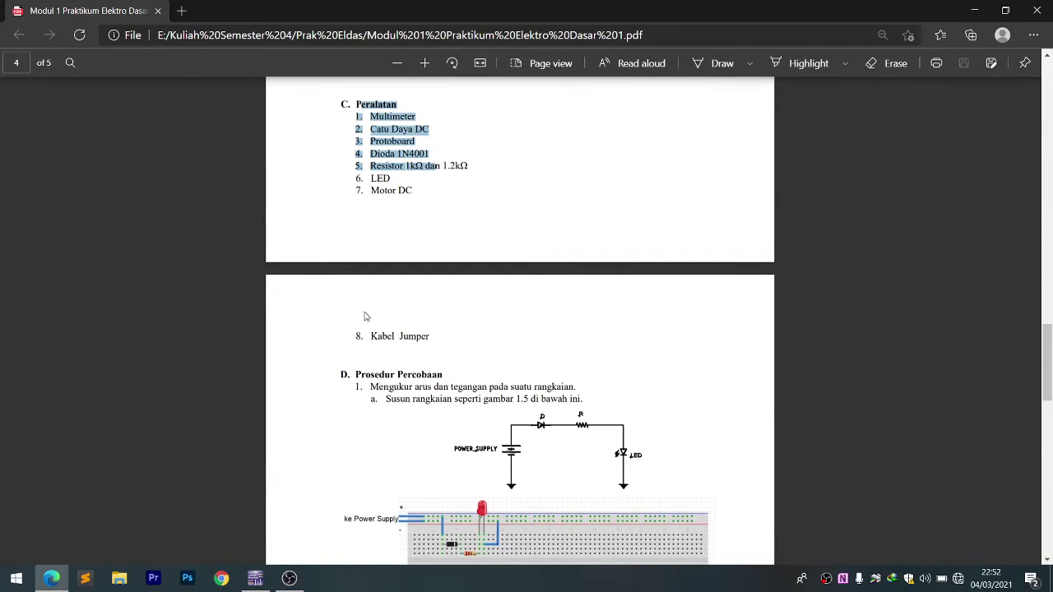
{"action": "left_click", "coordinate": [443, 339]}
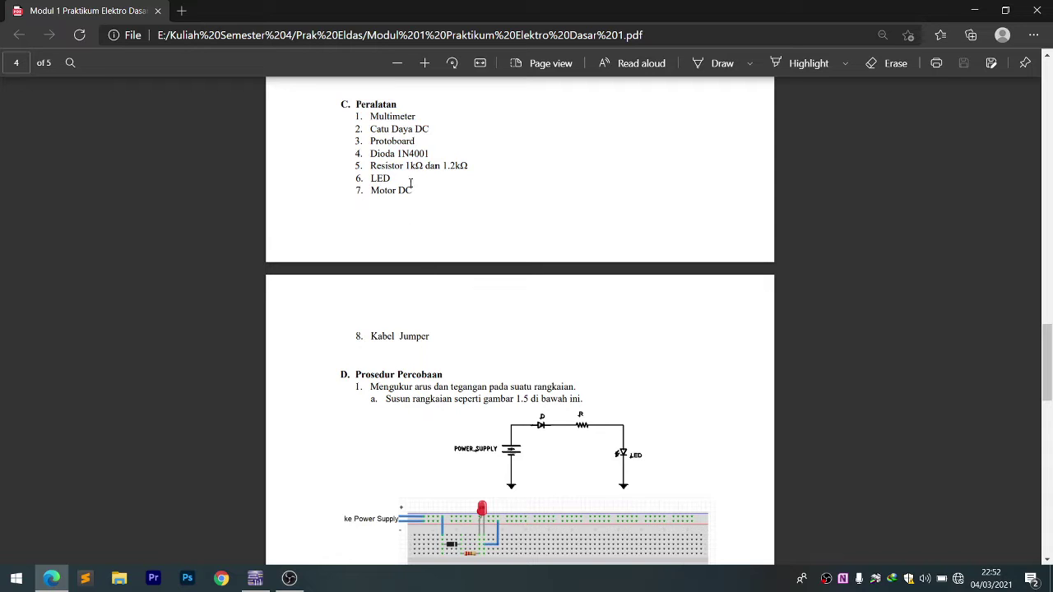
{"action": "scroll", "coordinate": [450, 329], "scroll_direction": "down", "scroll_amount": 4}
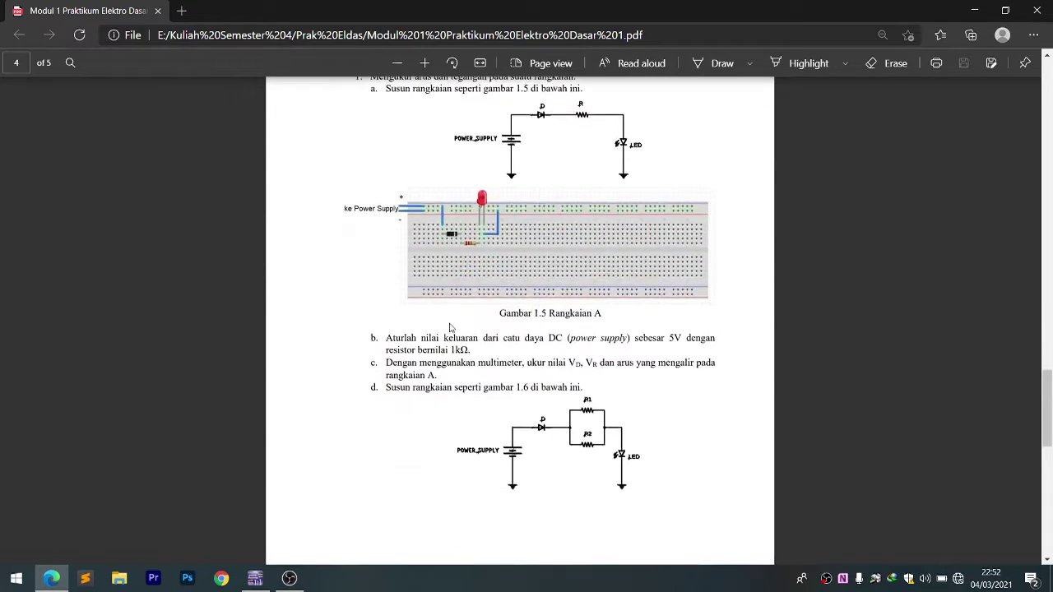
{"action": "scroll", "coordinate": [450, 329], "scroll_direction": "up", "scroll_amount": 2}
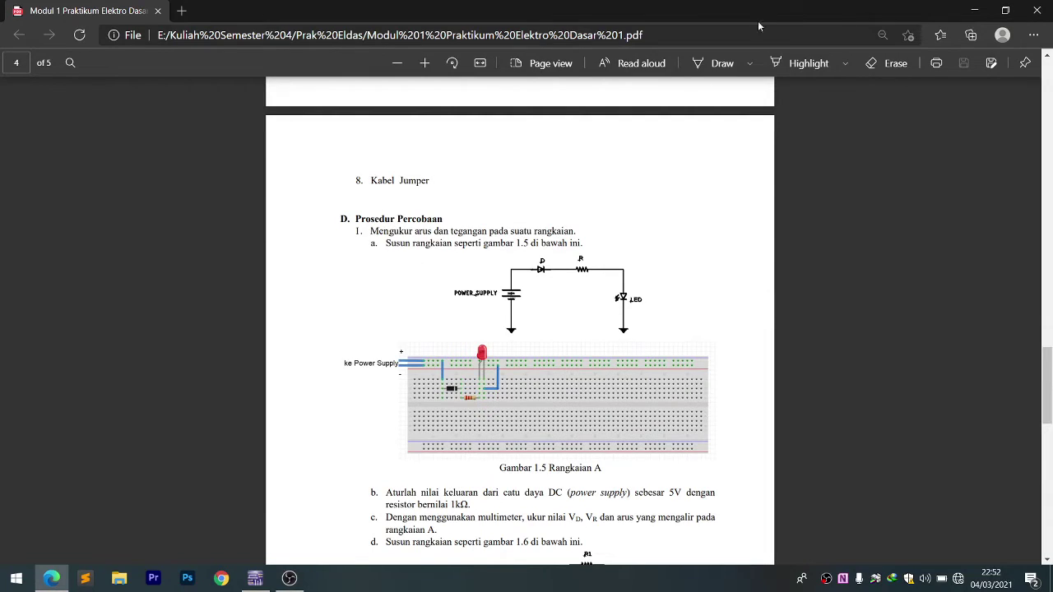
Arrange the module PDF side by side with the Multisim Design1 window
{"action": "key", "text": "super+Left"}
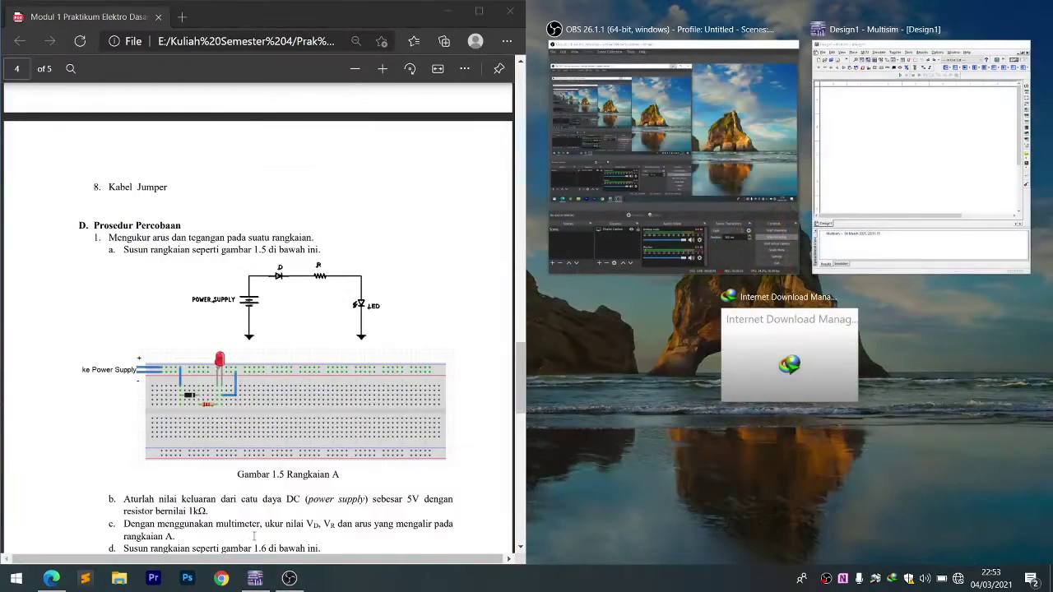
{"action": "left_click", "coordinate": [920, 148]}
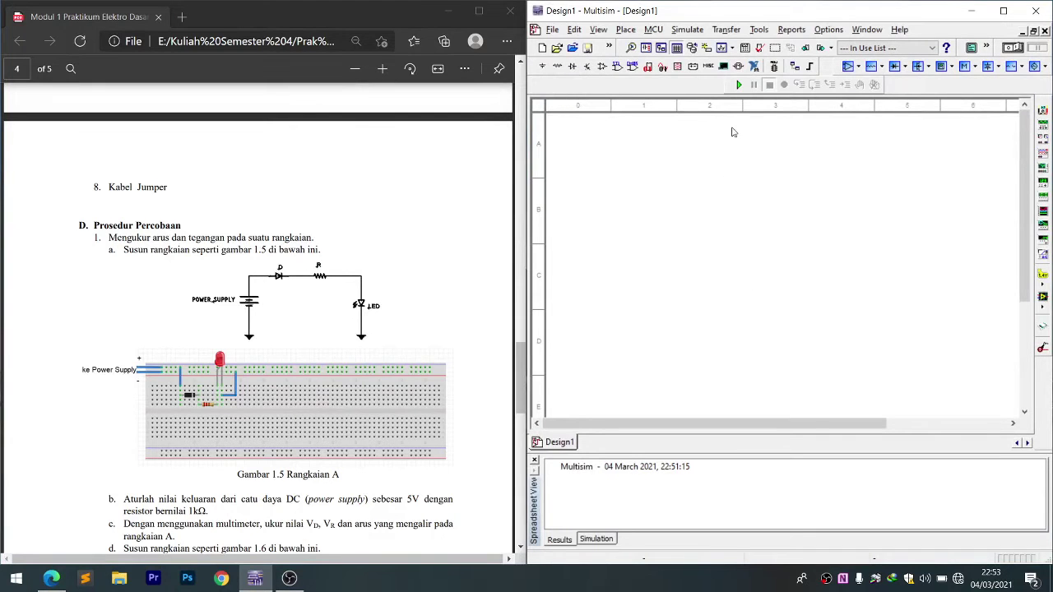
{"action": "scroll", "coordinate": [404, 301], "scroll_direction": "down", "scroll_amount": 1}
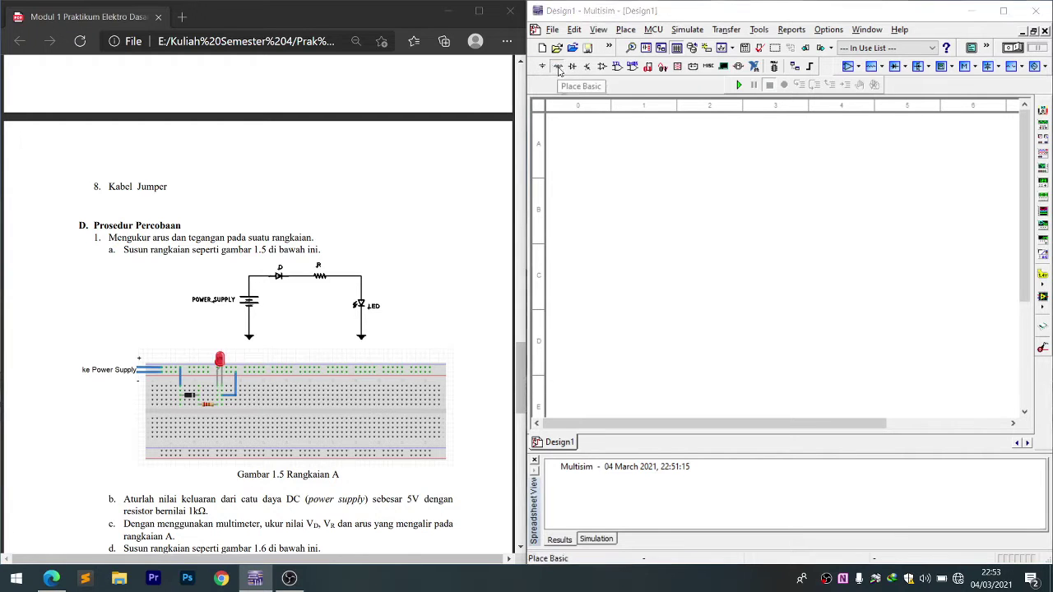
Place a DC_POWER source from the POWER_SOURCES family of the Sources group near the schematic's upper left area
{"action": "left_click", "coordinate": [559, 70]}
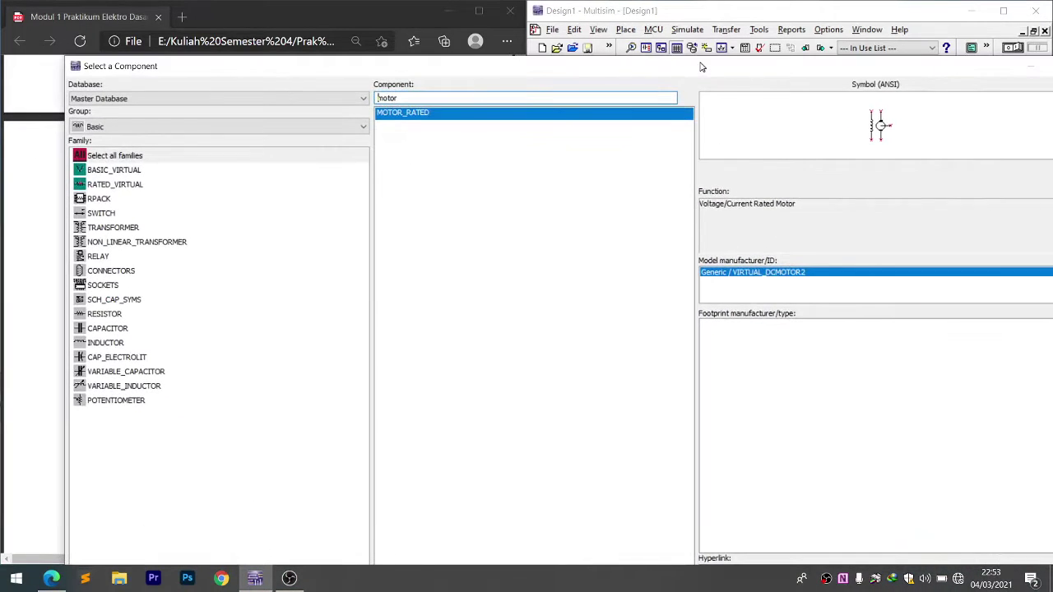
{"action": "left_click", "coordinate": [150, 128]}
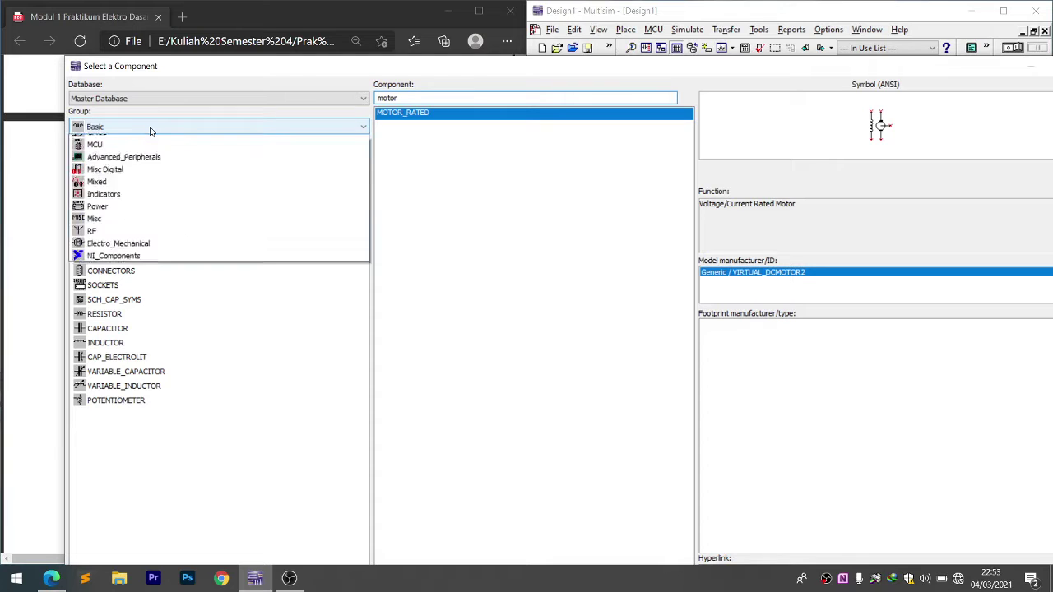
{"action": "scroll", "coordinate": [151, 130], "scroll_direction": "up", "scroll_amount": 3}
{"action": "left_click", "coordinate": [100, 156]}
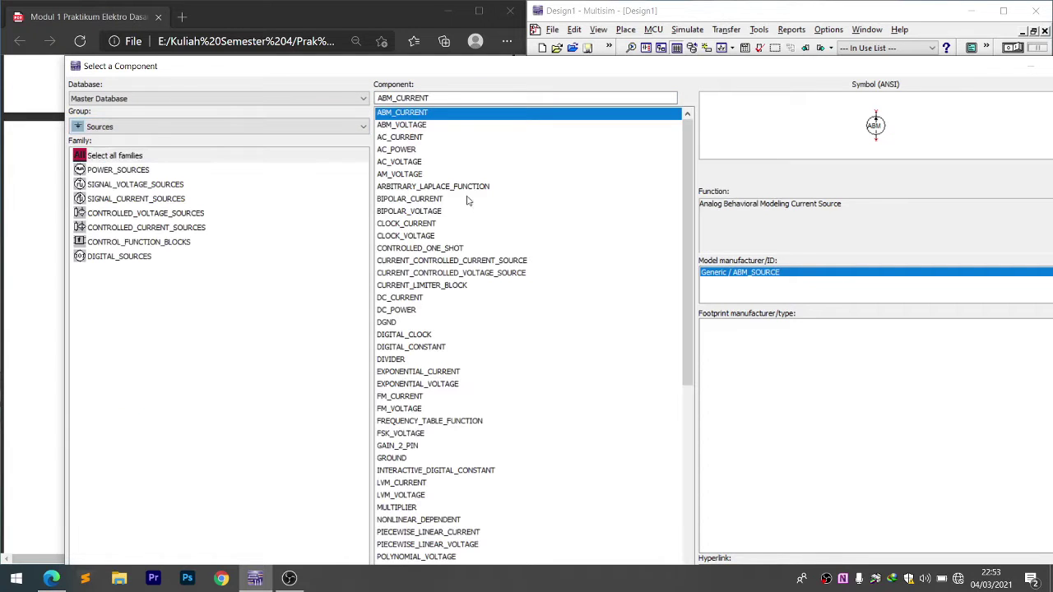
{"action": "left_click", "coordinate": [138, 175]}
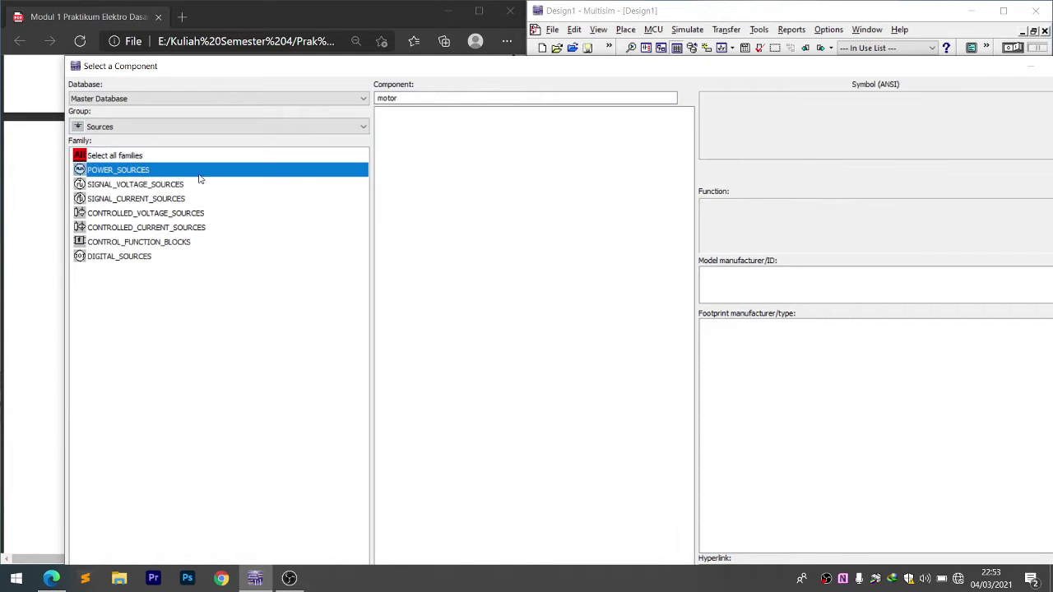
{"action": "left_click", "coordinate": [419, 98]}
{"action": "key", "text": "BackSpace"}
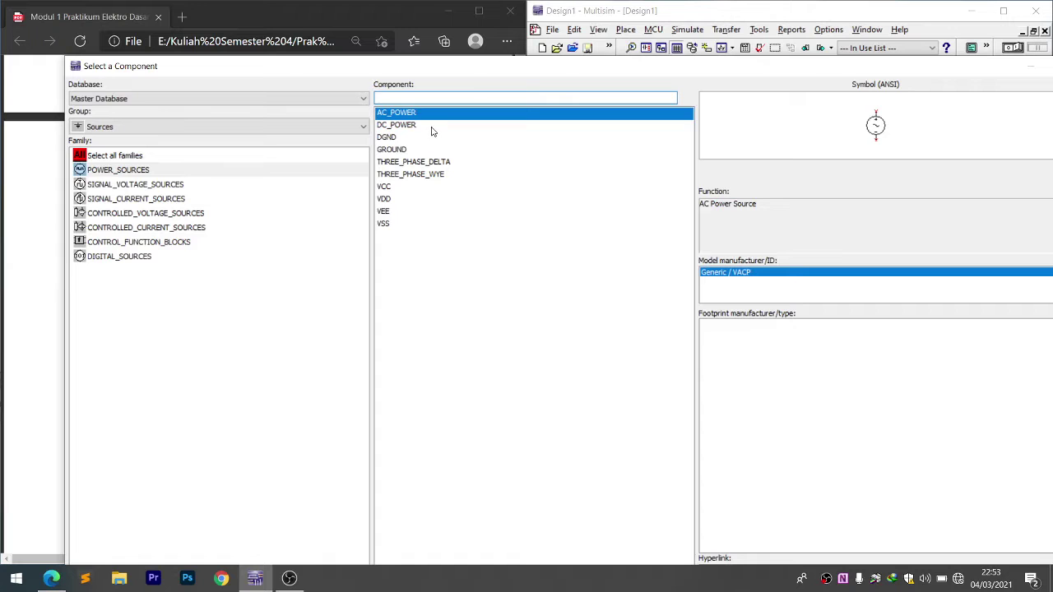
{"action": "left_click", "coordinate": [431, 126]}
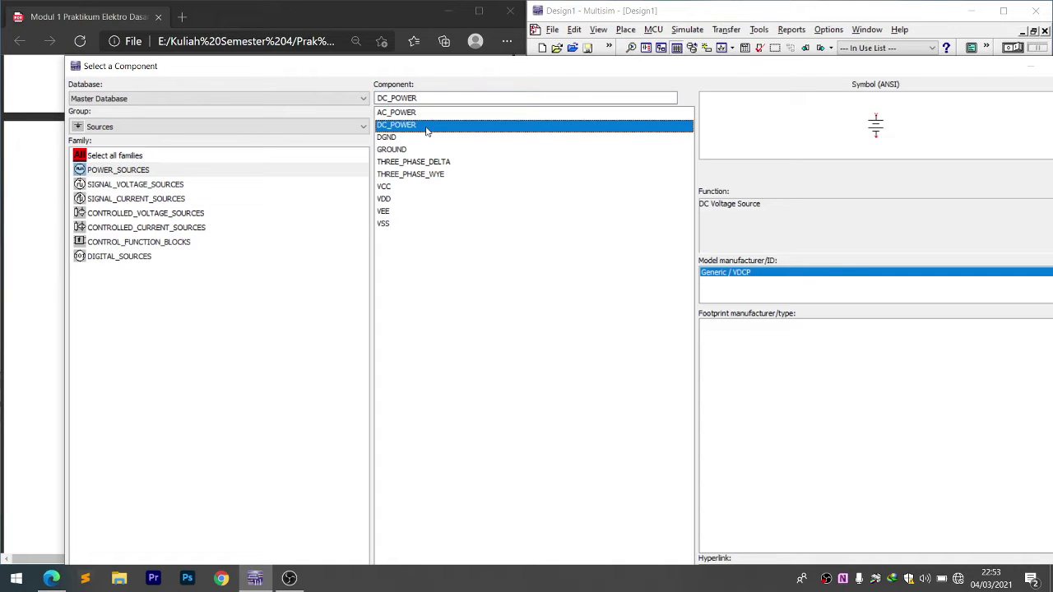
{"action": "double_click", "coordinate": [427, 130]}
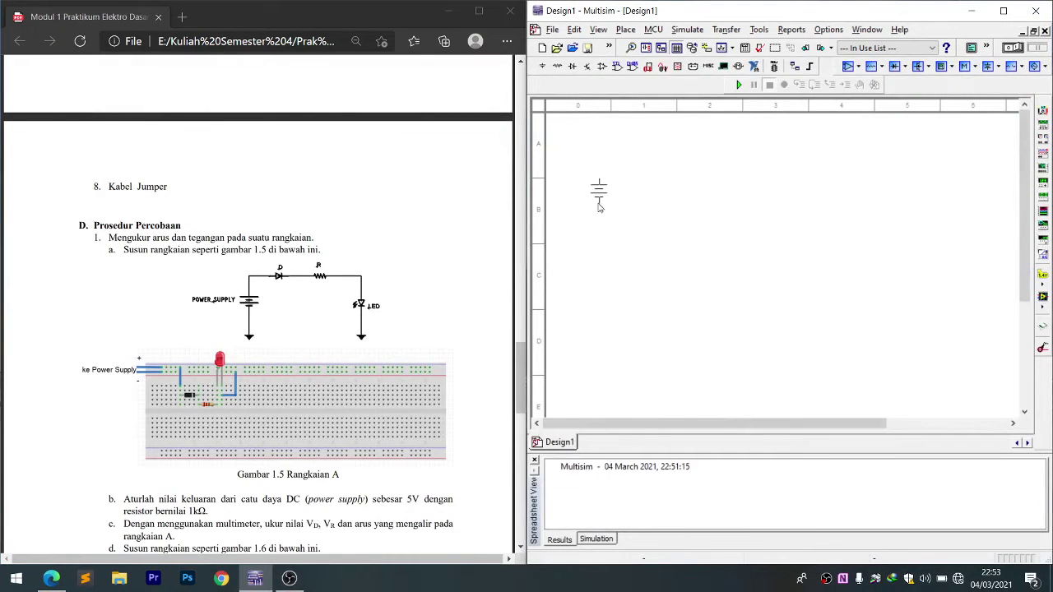
{"action": "left_click", "coordinate": [602, 201]}
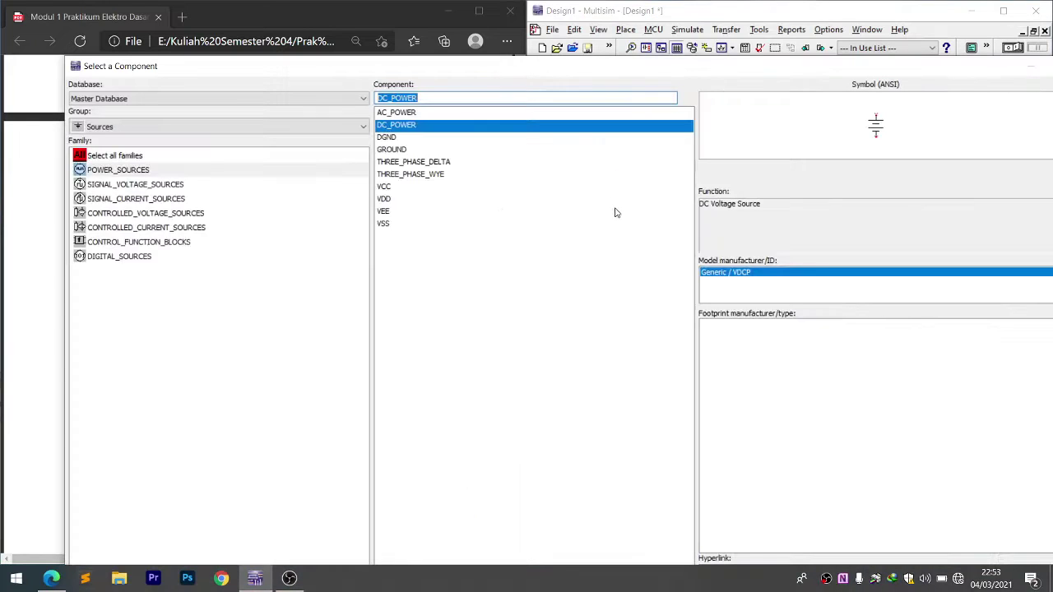
Place one GROUND below the DC source and a second GROUND farther right and lower on the schematic
{"action": "left_click", "coordinate": [403, 151]}
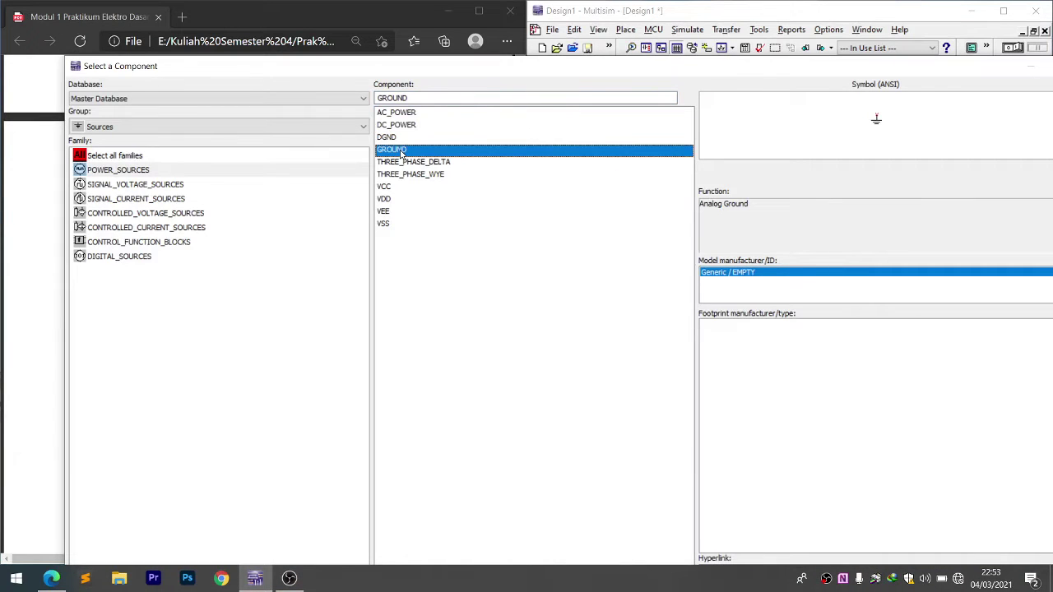
{"action": "double_click", "coordinate": [404, 150]}
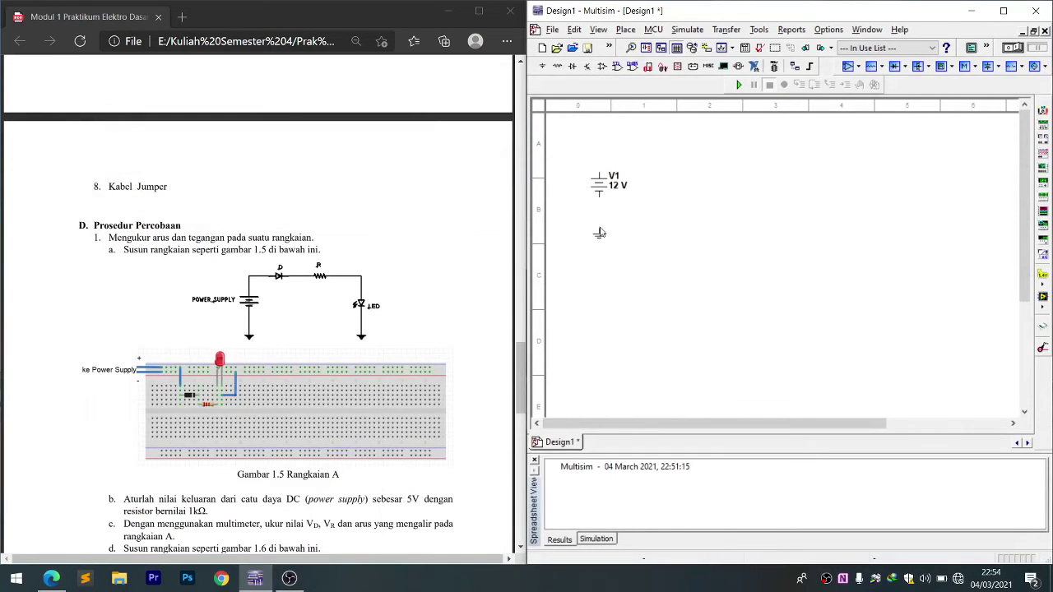
{"action": "left_click", "coordinate": [601, 226]}
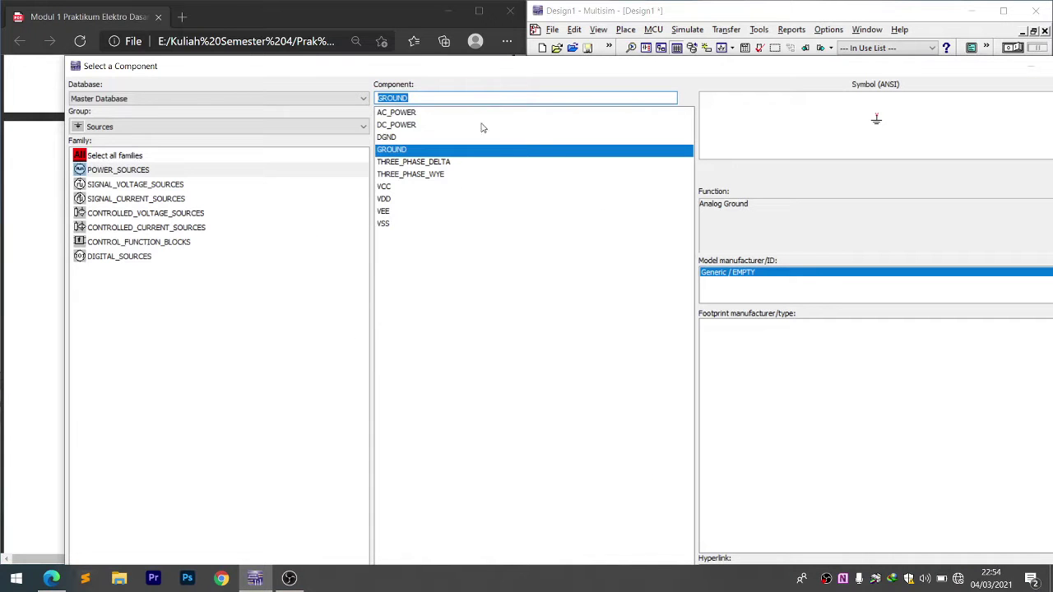
{"action": "left_click_drag", "start_coordinate": [498, 139], "coordinate": [864, 198]}
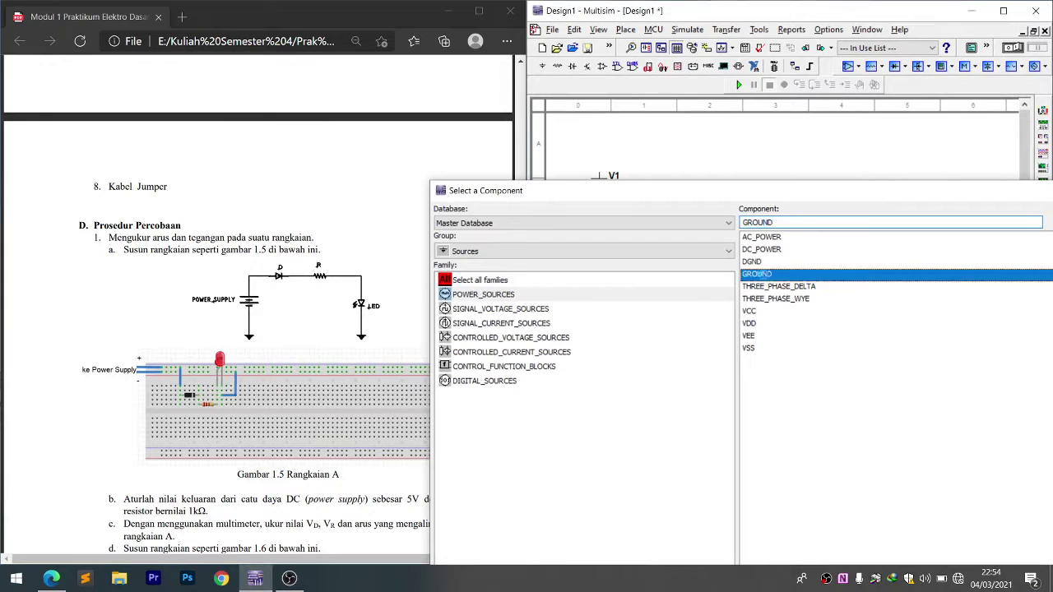
{"action": "left_click_drag", "start_coordinate": [814, 196], "coordinate": [803, 285]}
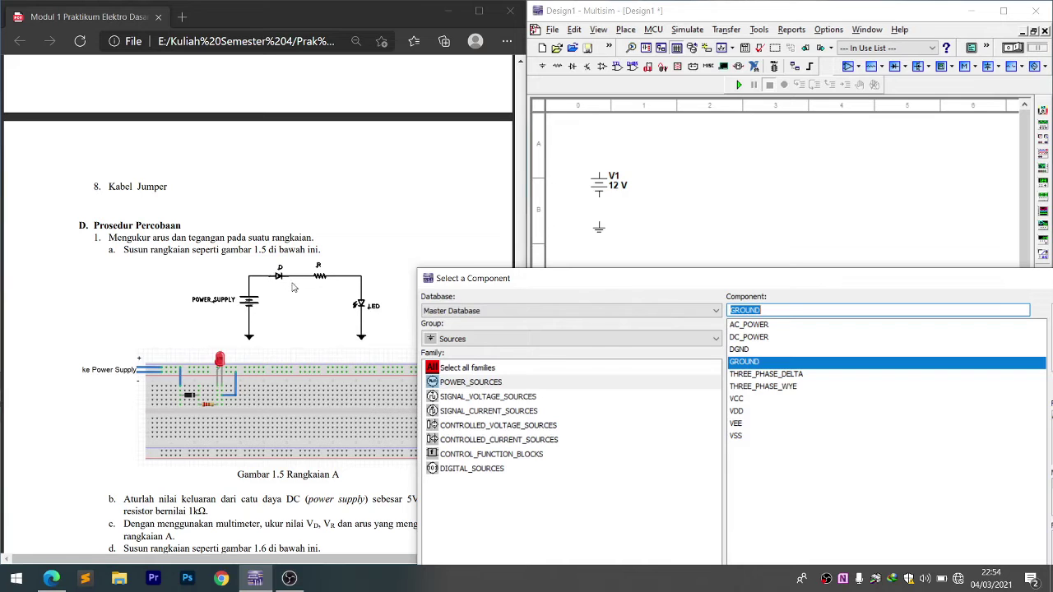
Place a 0.0015 Ω resistor from the RESISTOR family, with all groups selected, above and to the right of the DC source
{"action": "left_click", "coordinate": [617, 339]}
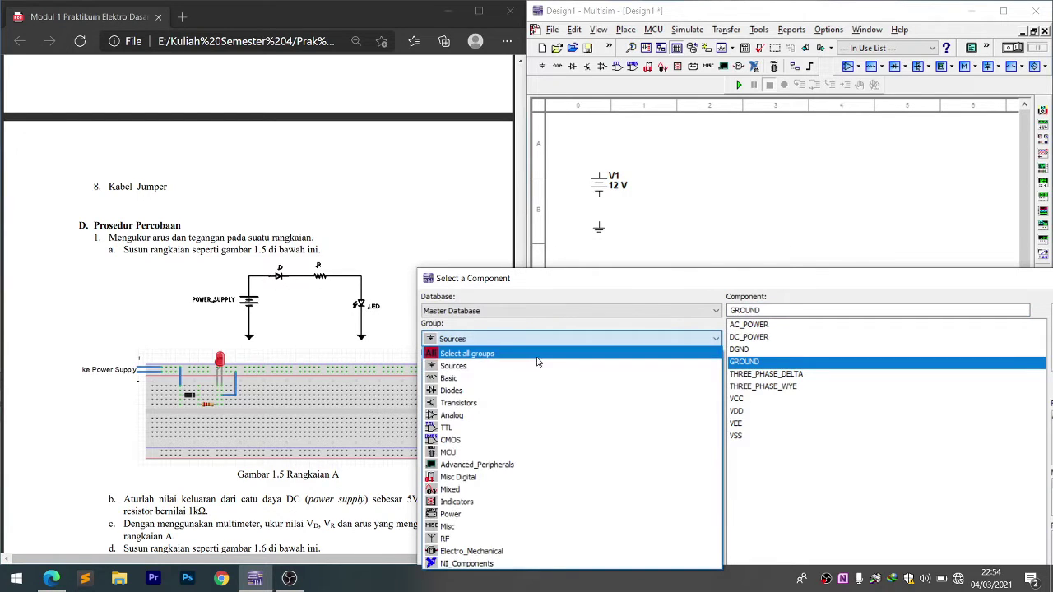
{"action": "left_click", "coordinate": [537, 353]}
{"action": "scroll", "coordinate": [524, 459], "scroll_direction": "down", "scroll_amount": 5}
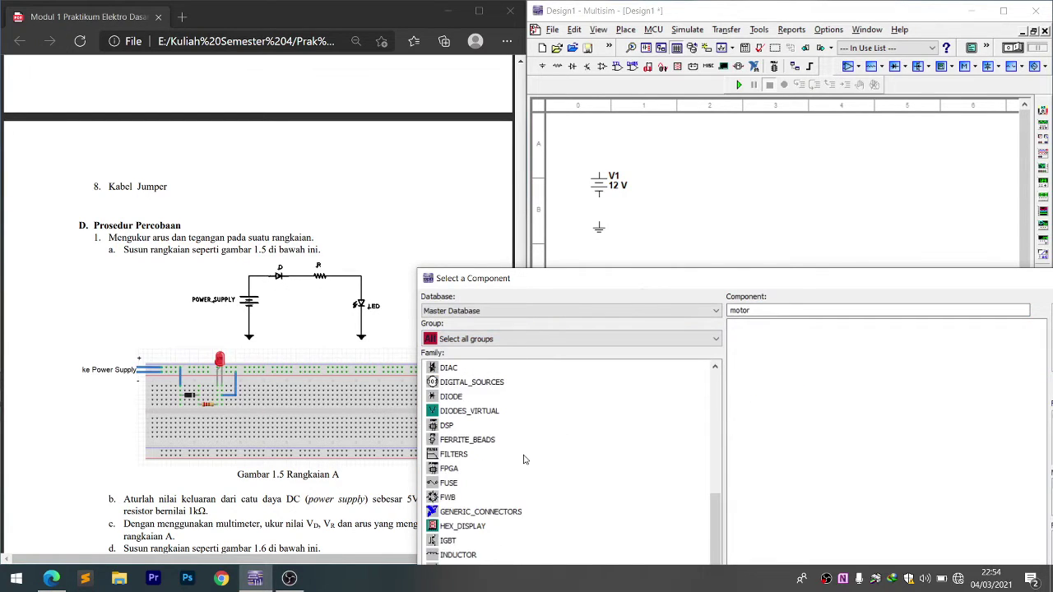
{"action": "scroll", "coordinate": [524, 459], "scroll_direction": "down", "scroll_amount": 10}
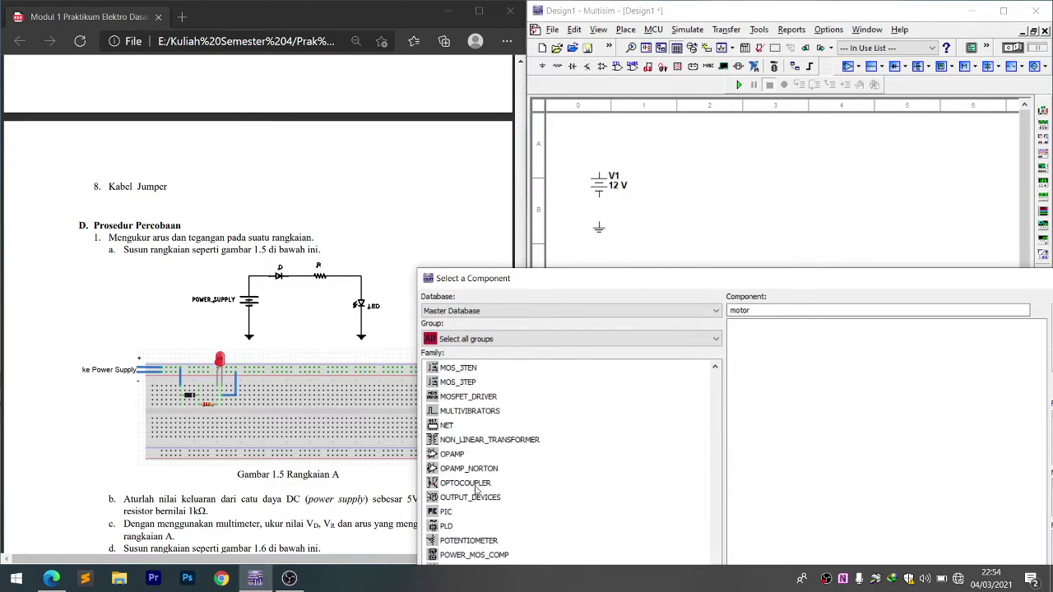
{"action": "scroll", "coordinate": [476, 490], "scroll_direction": "down", "scroll_amount": 5}
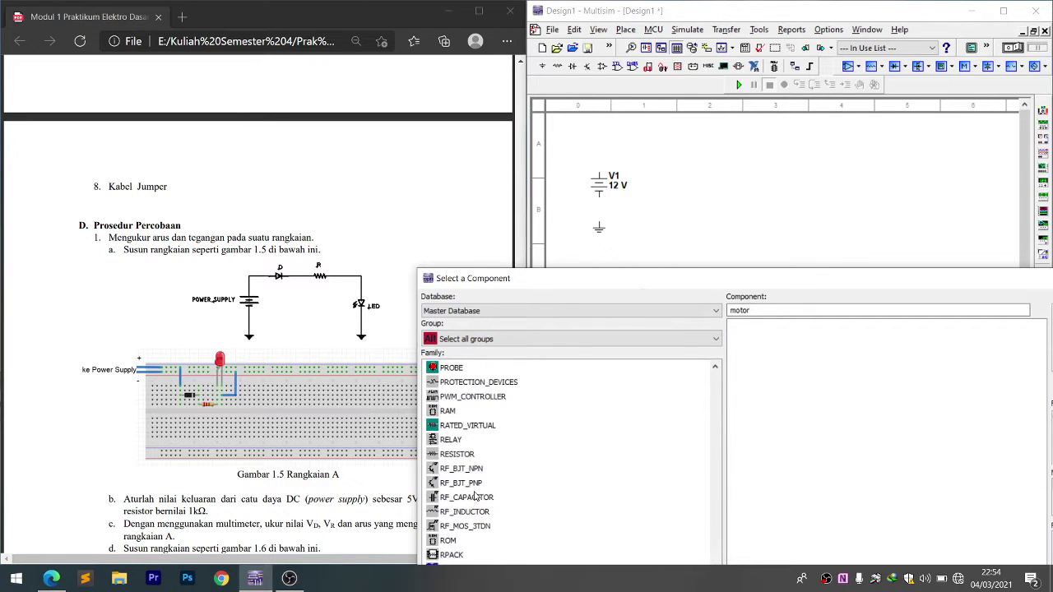
{"action": "left_click", "coordinate": [456, 455]}
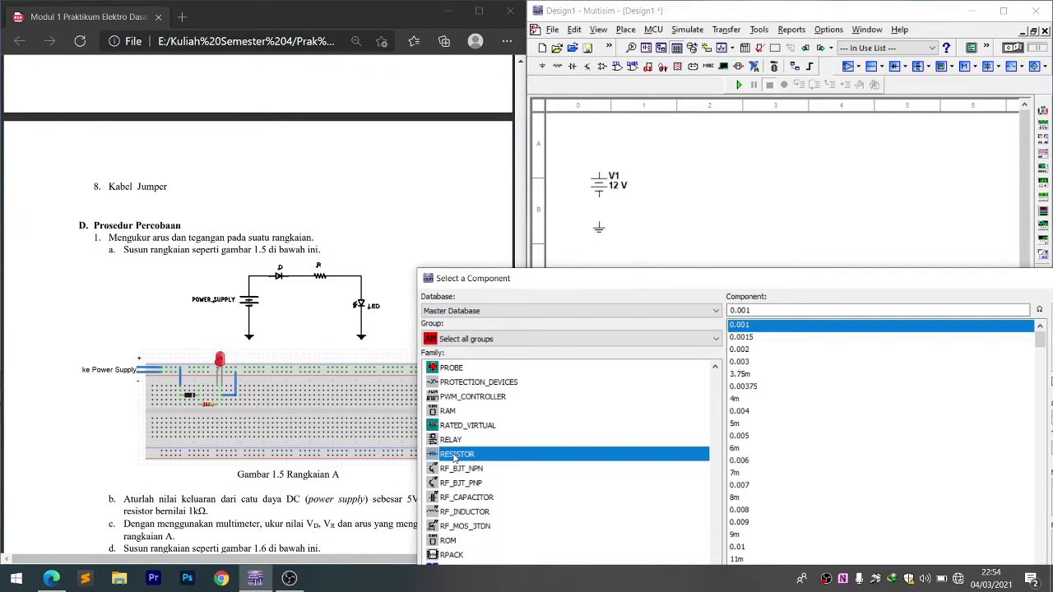
{"action": "double_click", "coordinate": [743, 339]}
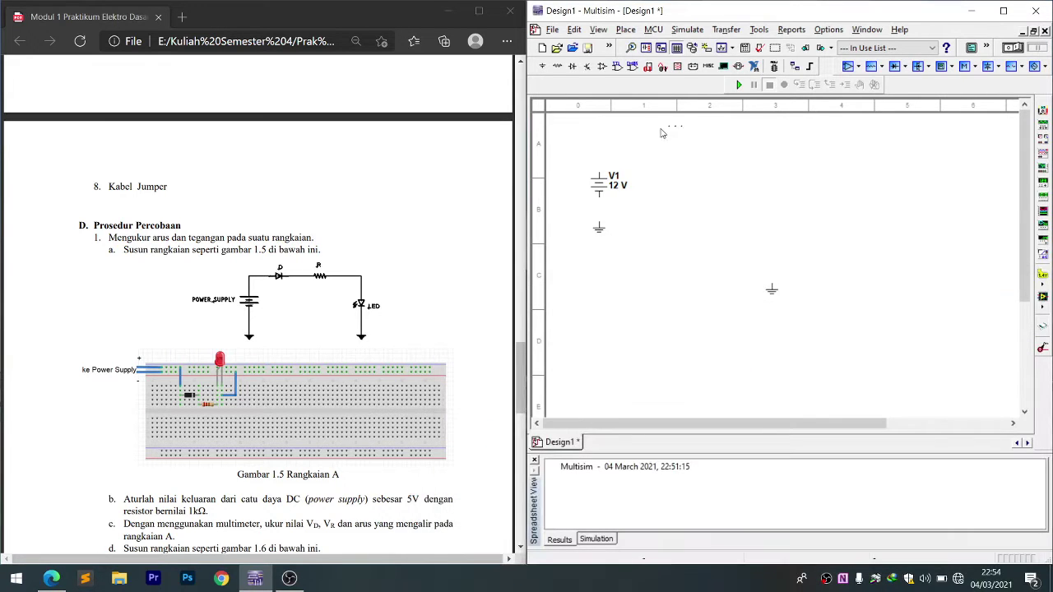
{"action": "left_click", "coordinate": [691, 153]}
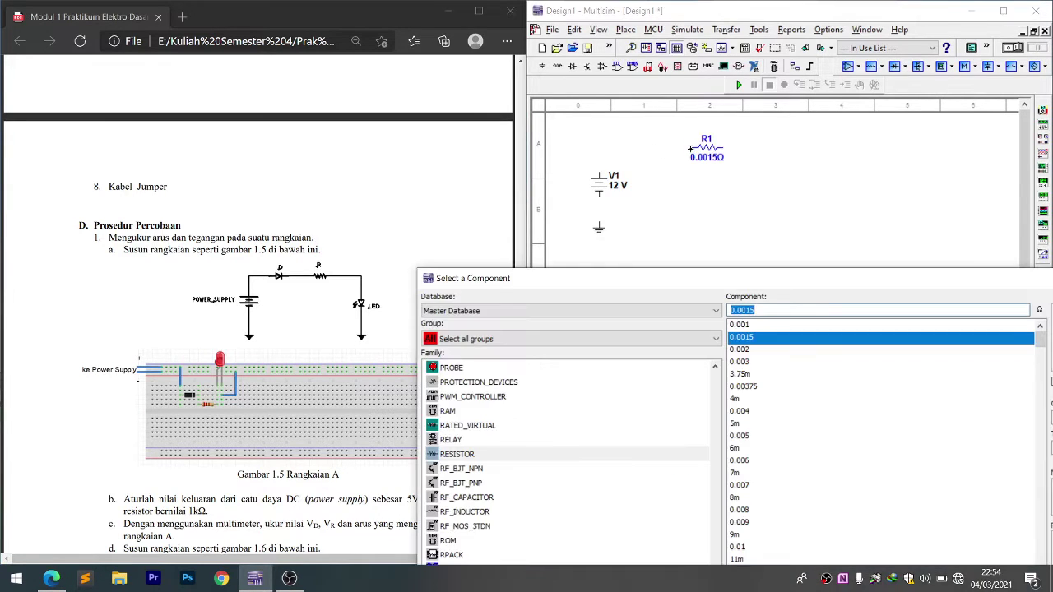
Place a 1N4001GP diode from the DIODE family, with all groups selected, between the DC source and the resistor
{"action": "left_click_drag", "start_coordinate": [599, 280], "coordinate": [662, 181]}
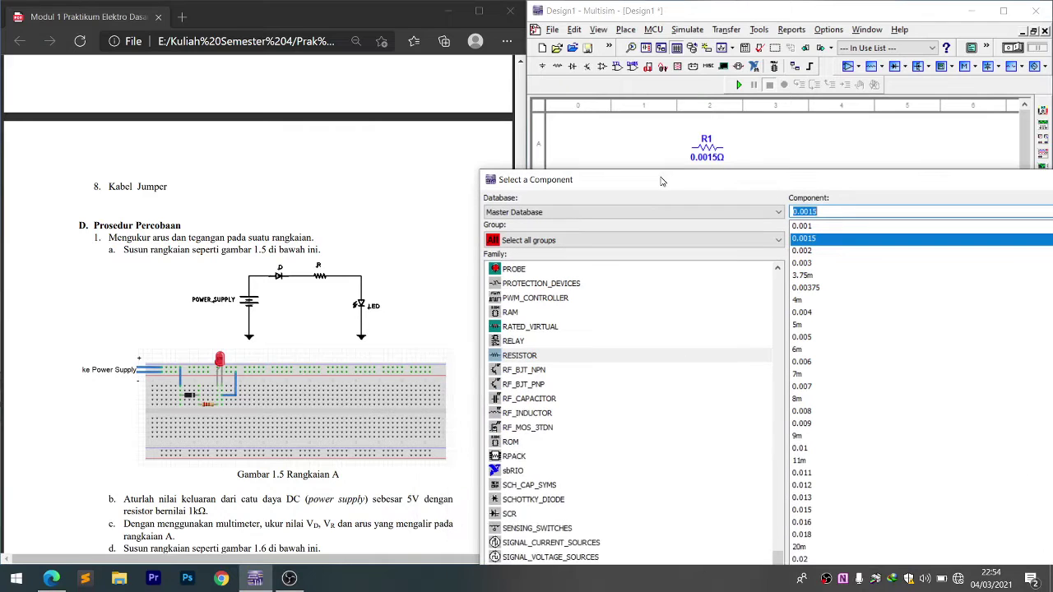
{"action": "left_click", "coordinate": [684, 247]}
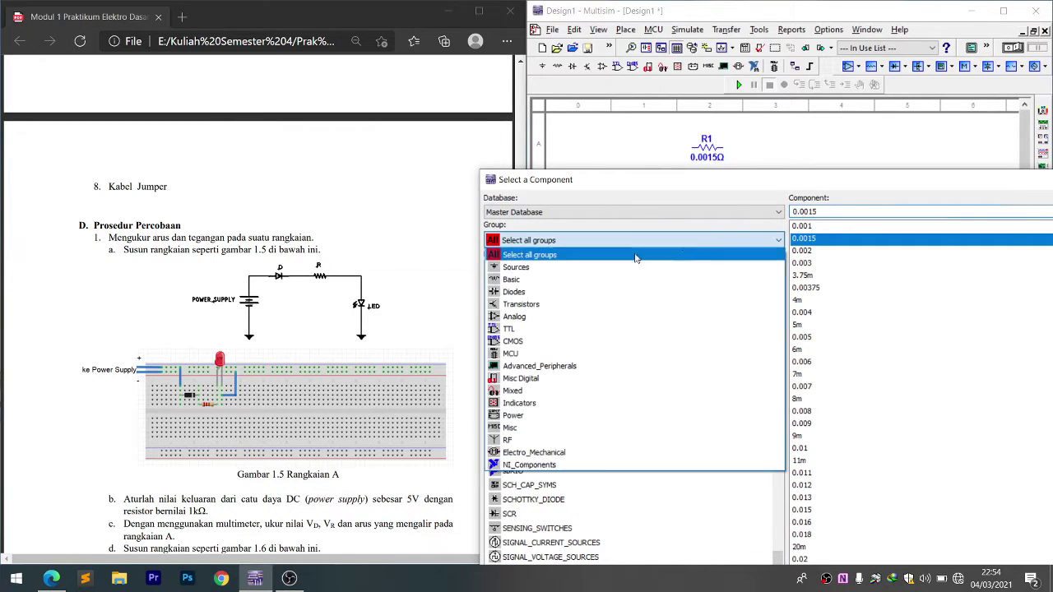
{"action": "left_click", "coordinate": [598, 261]}
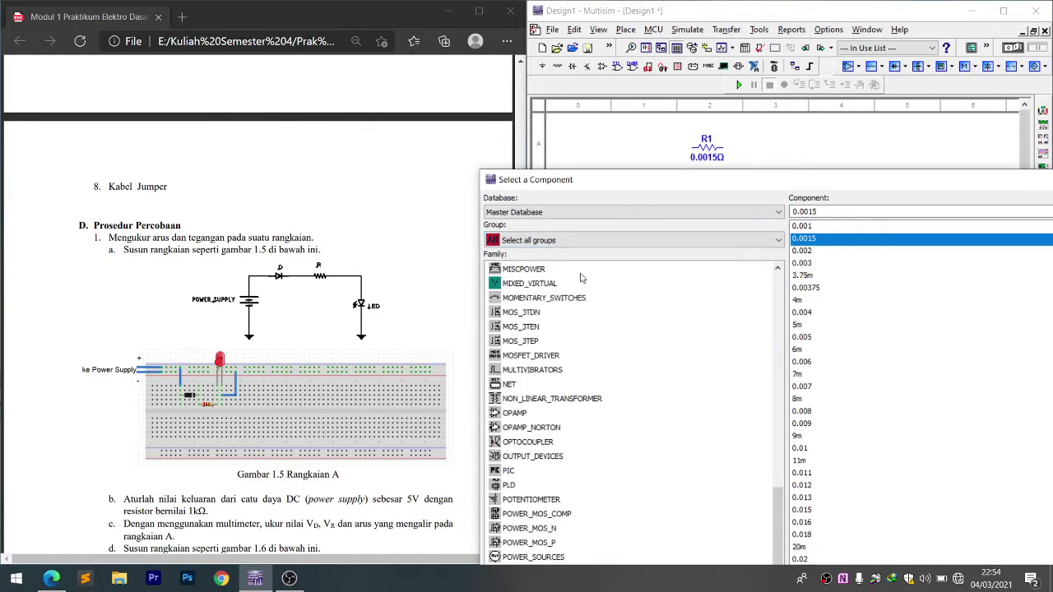
{"action": "scroll", "coordinate": [564, 321], "scroll_direction": "up", "scroll_amount": 4}
{"action": "scroll", "coordinate": [566, 323], "scroll_direction": "up", "scroll_amount": 6}
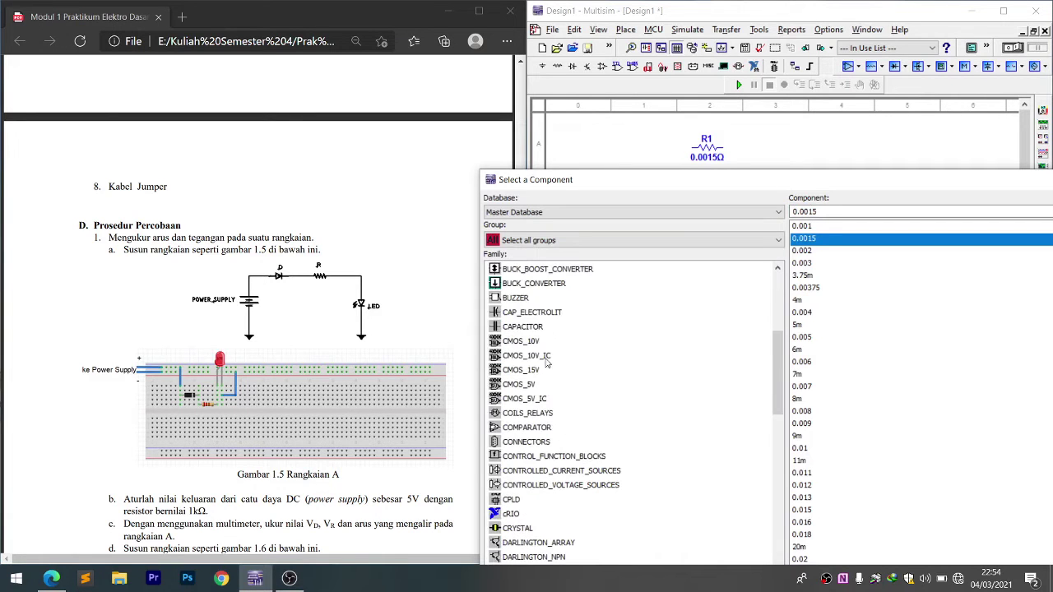
{"action": "scroll", "coordinate": [574, 423], "scroll_direction": "down", "scroll_amount": 5}
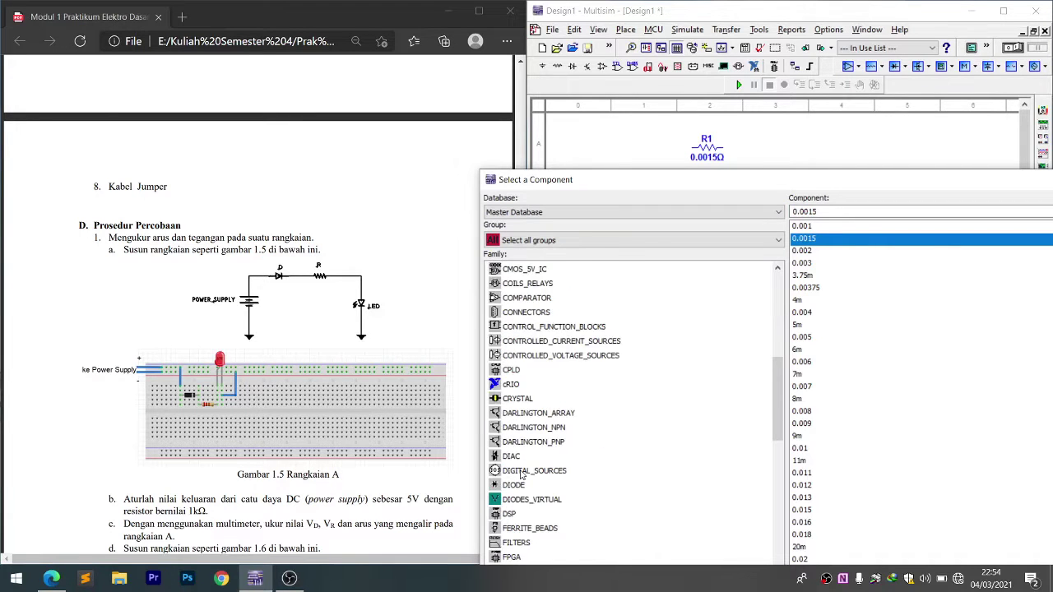
{"action": "scroll", "coordinate": [515, 505], "scroll_direction": "down", "scroll_amount": 5}
{"action": "scroll", "coordinate": [519, 514], "scroll_direction": "up", "scroll_amount": 6}
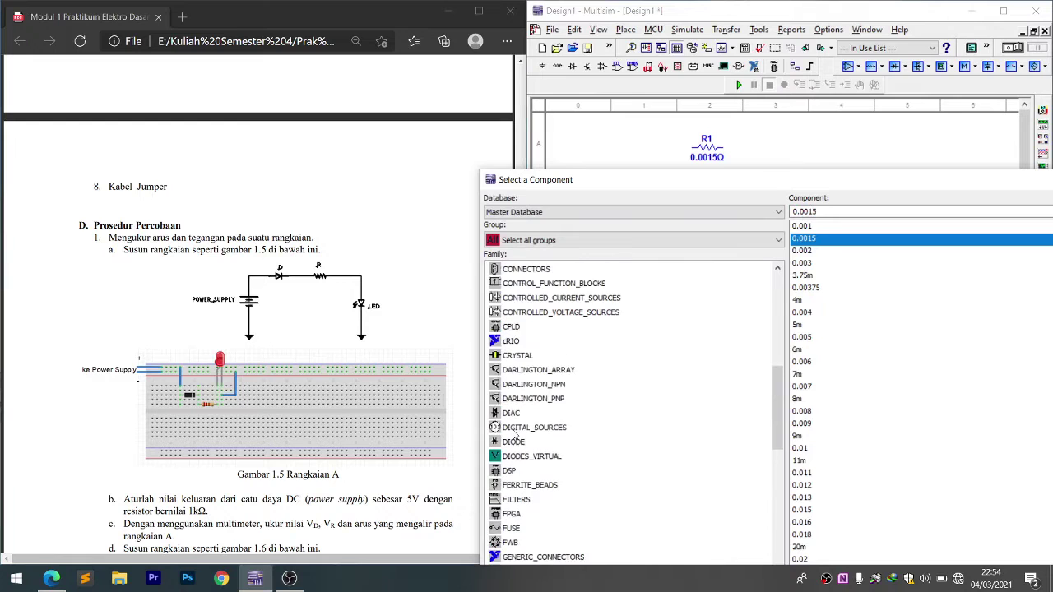
{"action": "left_click", "coordinate": [515, 486]}
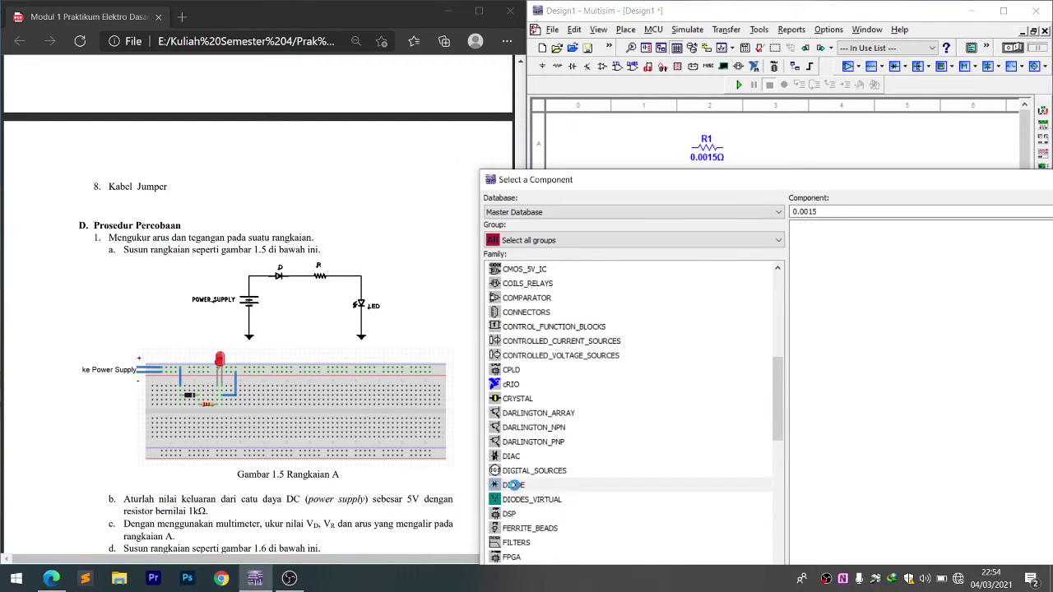
{"action": "left_click_drag", "start_coordinate": [698, 183], "coordinate": [500, 60]}
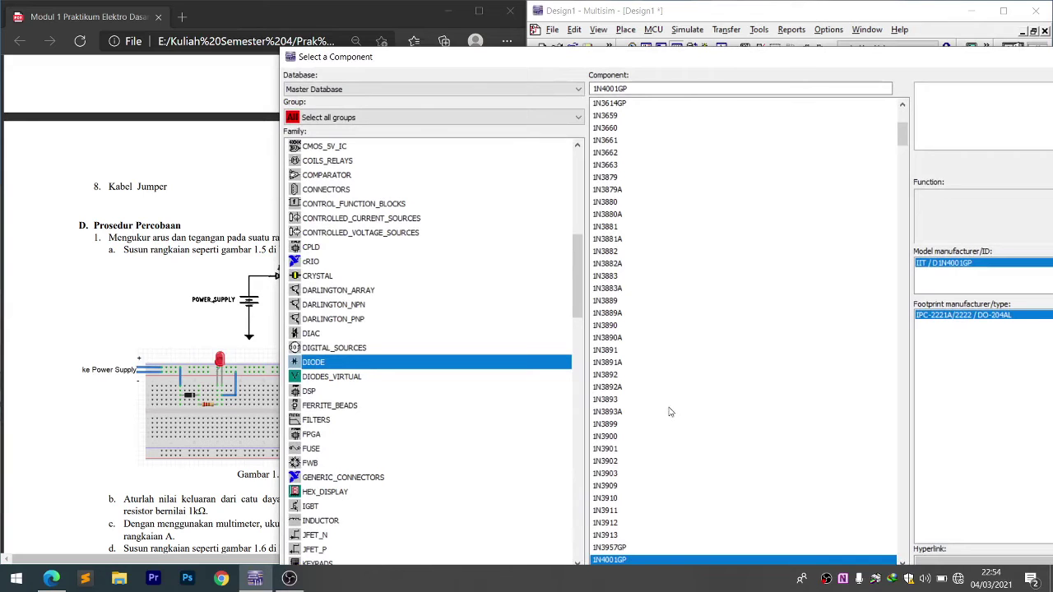
{"action": "scroll", "coordinate": [671, 411], "scroll_direction": "down", "scroll_amount": 7}
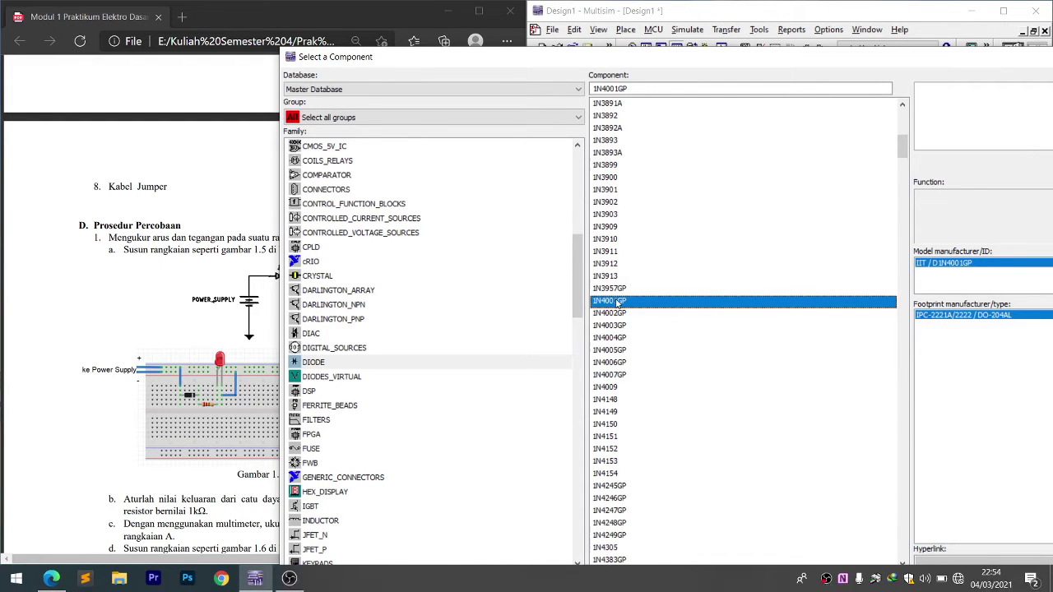
{"action": "double_click", "coordinate": [617, 303]}
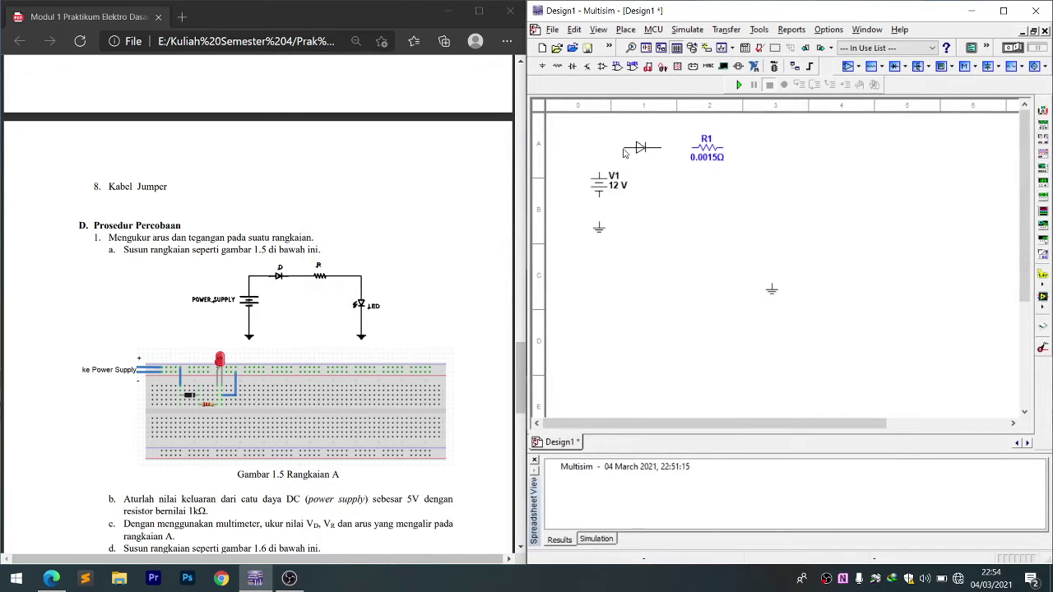
{"action": "left_click", "coordinate": [623, 153]}
List all components of the LED family by clearing the component name filter
{"action": "left_click_drag", "start_coordinate": [609, 59], "coordinate": [807, 66]}
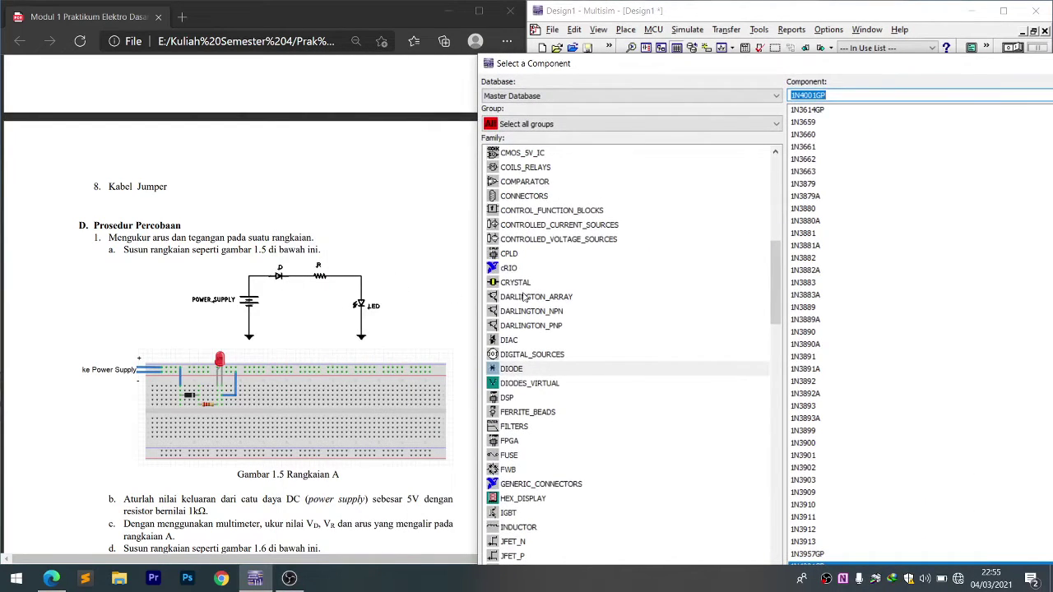
{"action": "scroll", "coordinate": [533, 385], "scroll_direction": "down", "scroll_amount": 8}
{"action": "scroll", "coordinate": [533, 429], "scroll_direction": "down", "scroll_amount": 8}
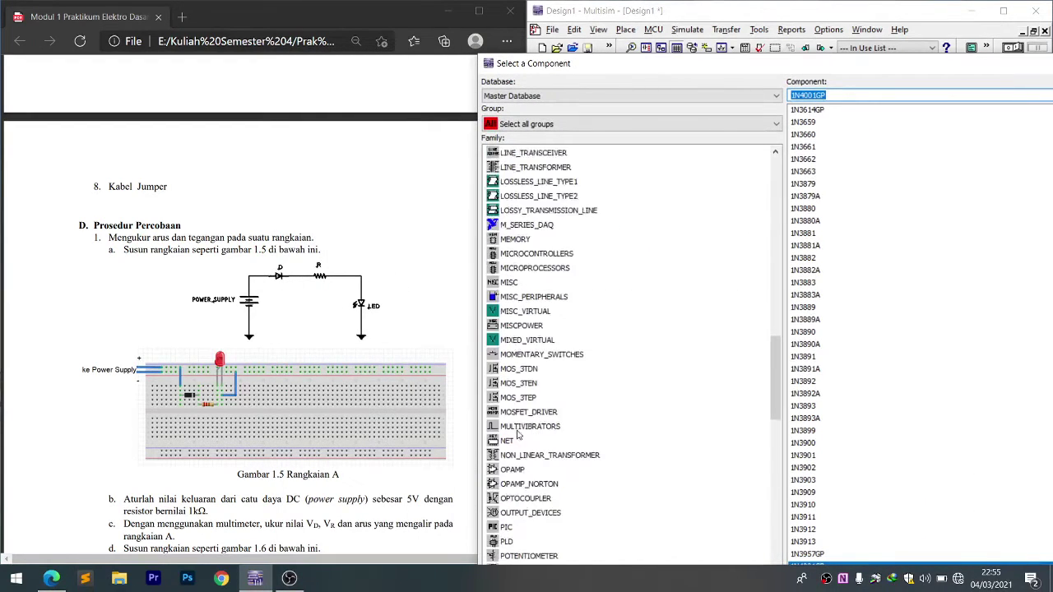
{"action": "scroll", "coordinate": [519, 333], "scroll_direction": "up", "scroll_amount": 6}
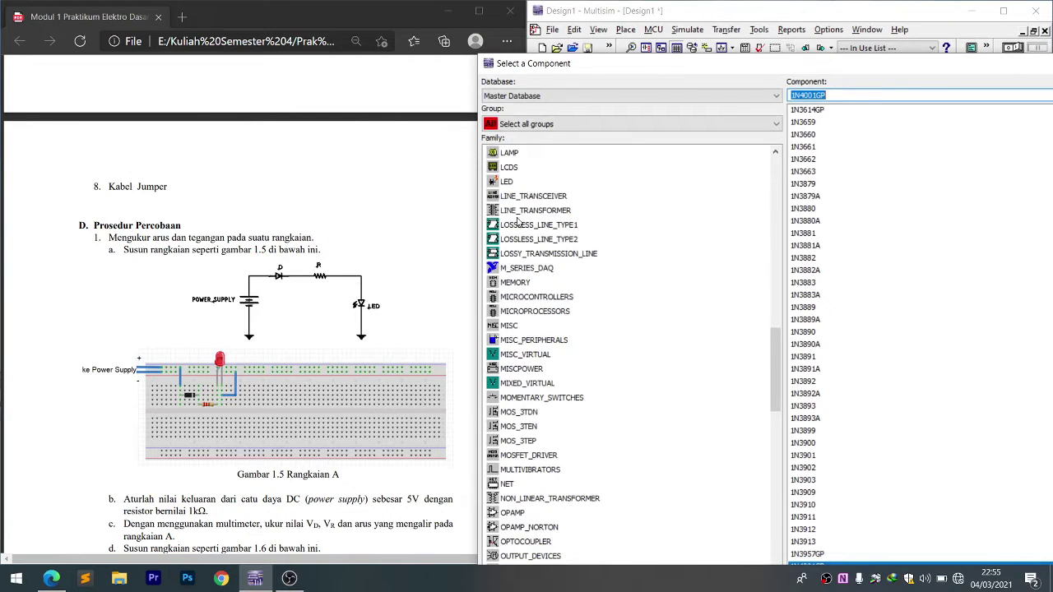
{"action": "left_click", "coordinate": [518, 182]}
{"action": "type", "text": "motor"}
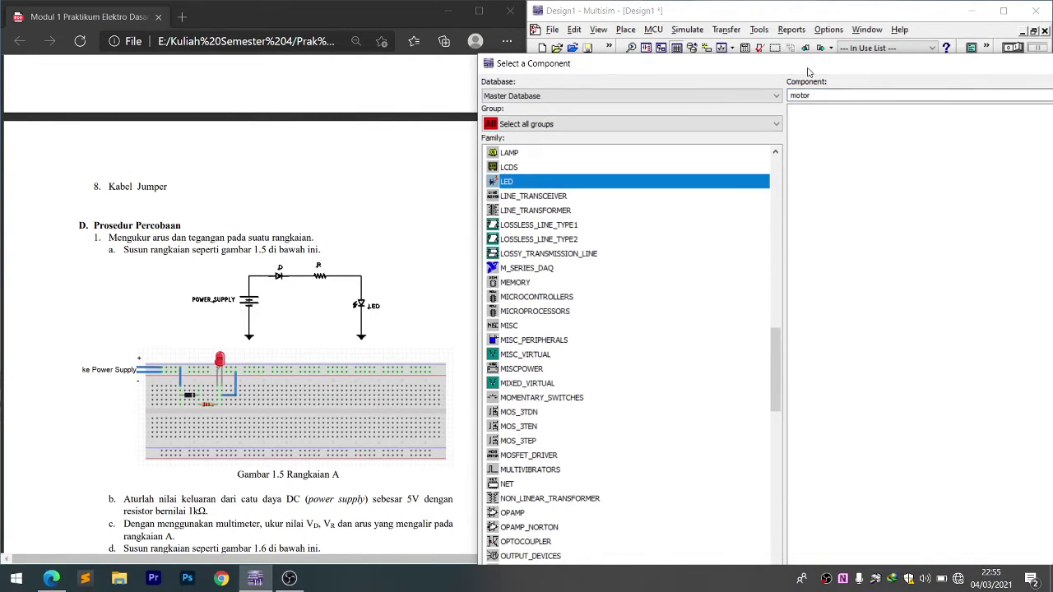
{"action": "left_click_drag", "start_coordinate": [818, 63], "coordinate": [634, 53]}
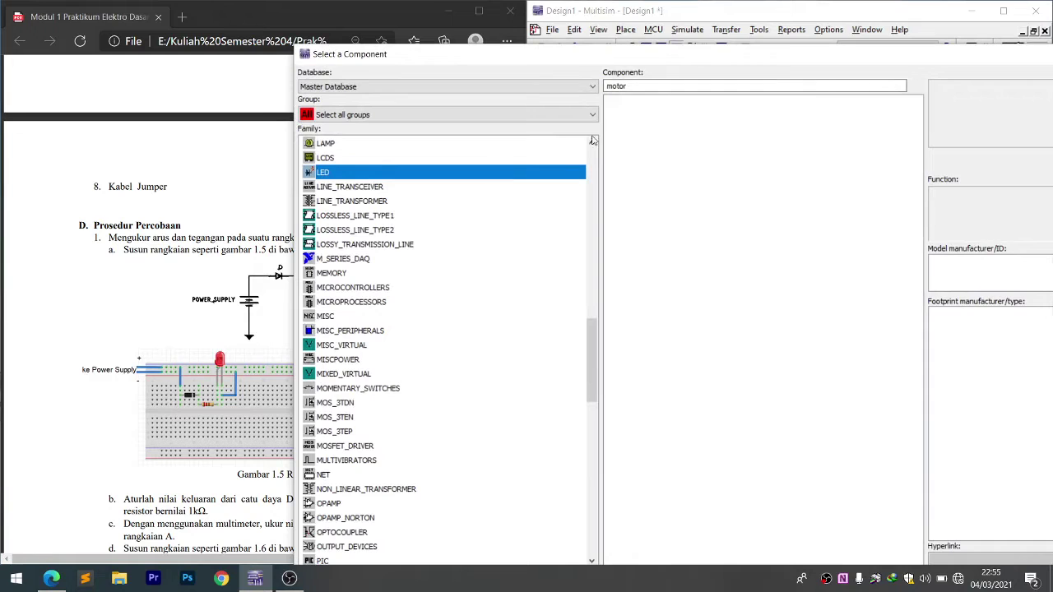
{"action": "double_click", "coordinate": [618, 86]}
{"action": "key", "text": "BackSpace"}
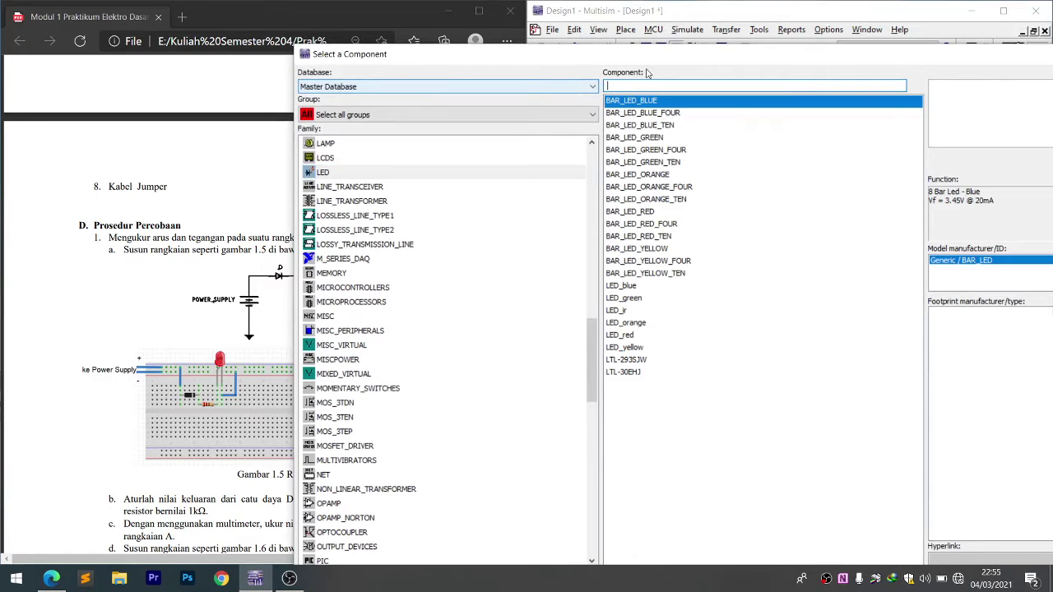
Place an LED_red vertically, below and to the right of the resistor, and close the component browser
{"action": "left_click", "coordinate": [650, 311]}
{"action": "left_click", "coordinate": [640, 286]}
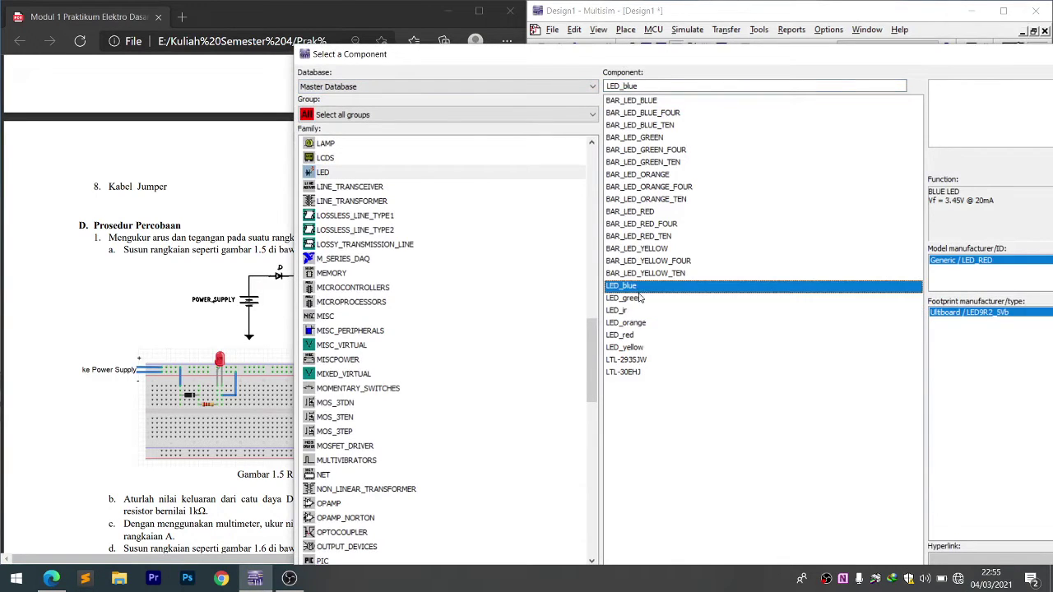
{"action": "left_click", "coordinate": [627, 336]}
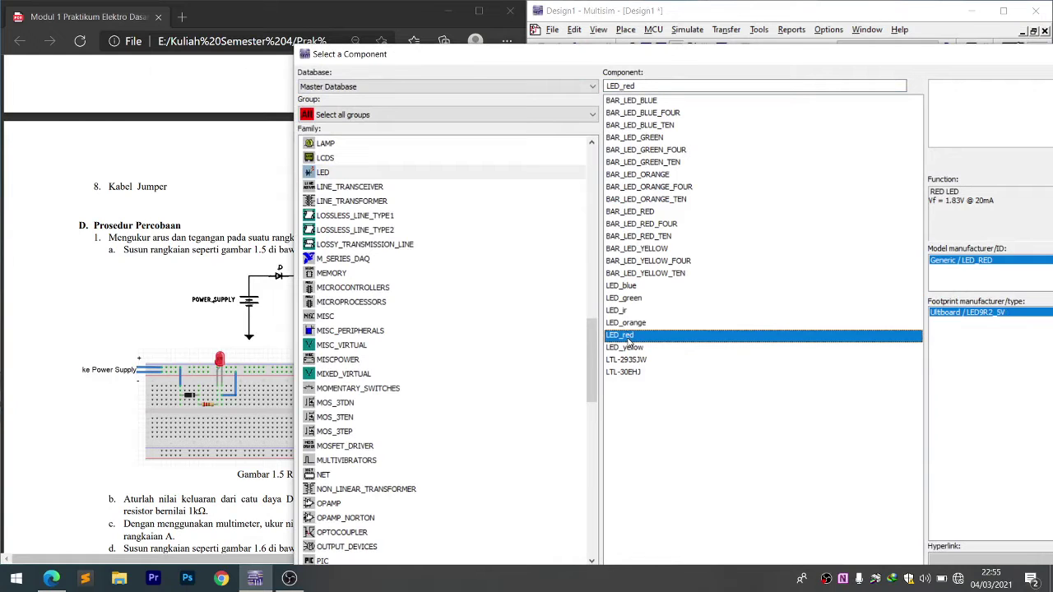
{"action": "double_click", "coordinate": [628, 336]}
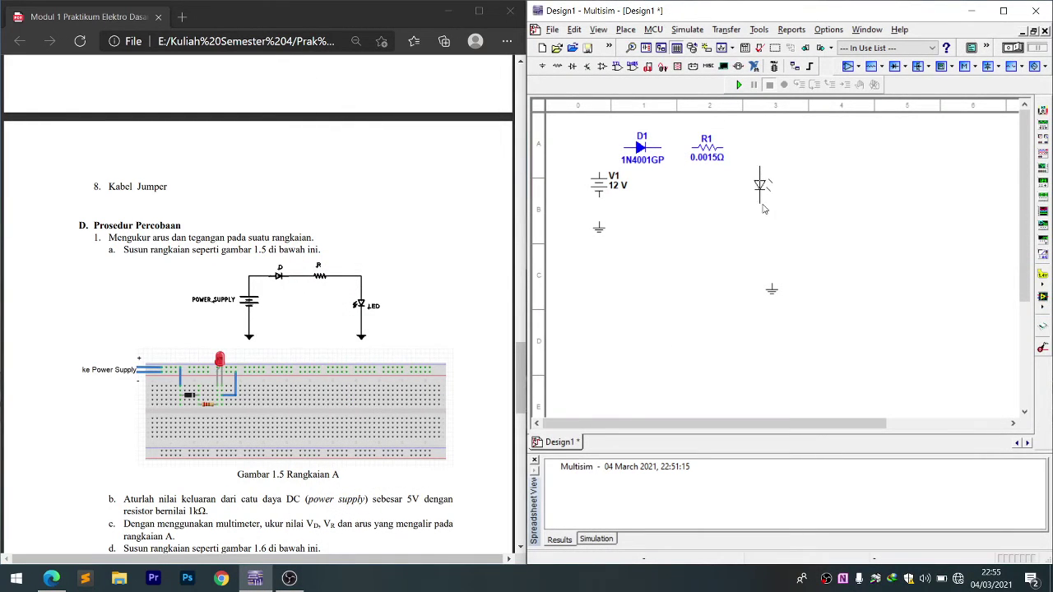
{"action": "left_click", "coordinate": [763, 207]}
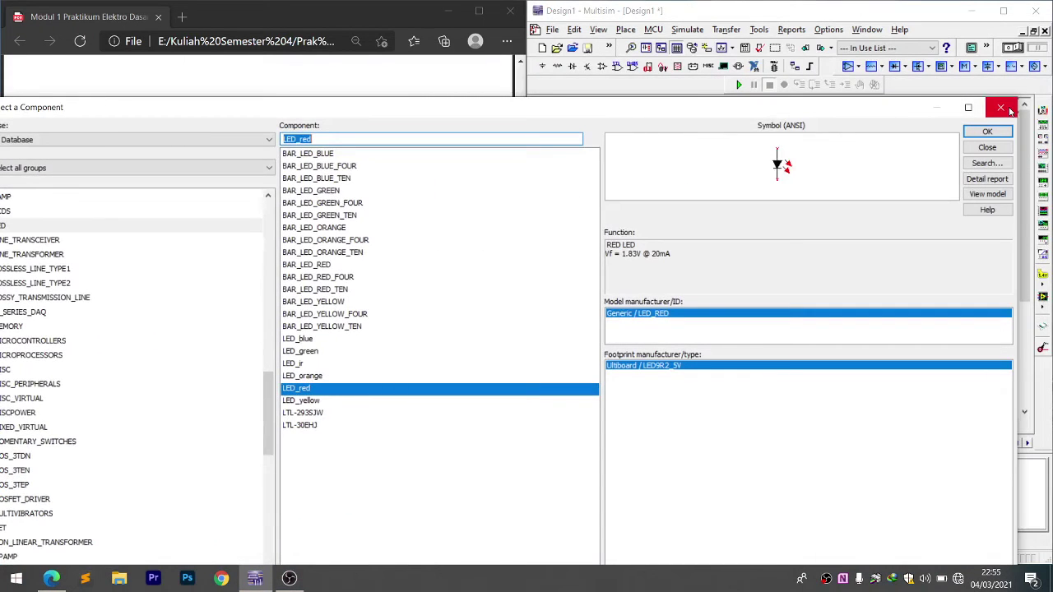
{"action": "left_click", "coordinate": [1001, 109]}
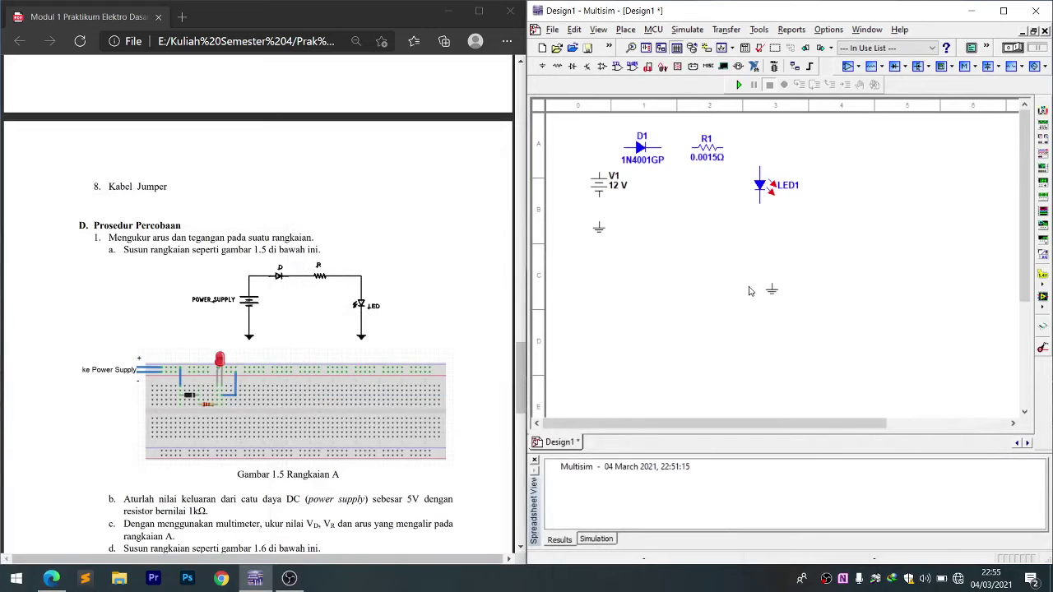
Move the second ground directly under the LED and wire the source, diode, resistor, LED and both grounds in series
{"action": "left_click", "coordinate": [773, 293]}
{"action": "left_click_drag", "start_coordinate": [773, 294], "coordinate": [760, 237]}
{"action": "left_click", "coordinate": [598, 220]}
{"action": "left_click", "coordinate": [599, 195]}
{"action": "left_click", "coordinate": [599, 172]}
{"action": "left_click", "coordinate": [721, 147]}
{"action": "left_click", "coordinate": [759, 174]}
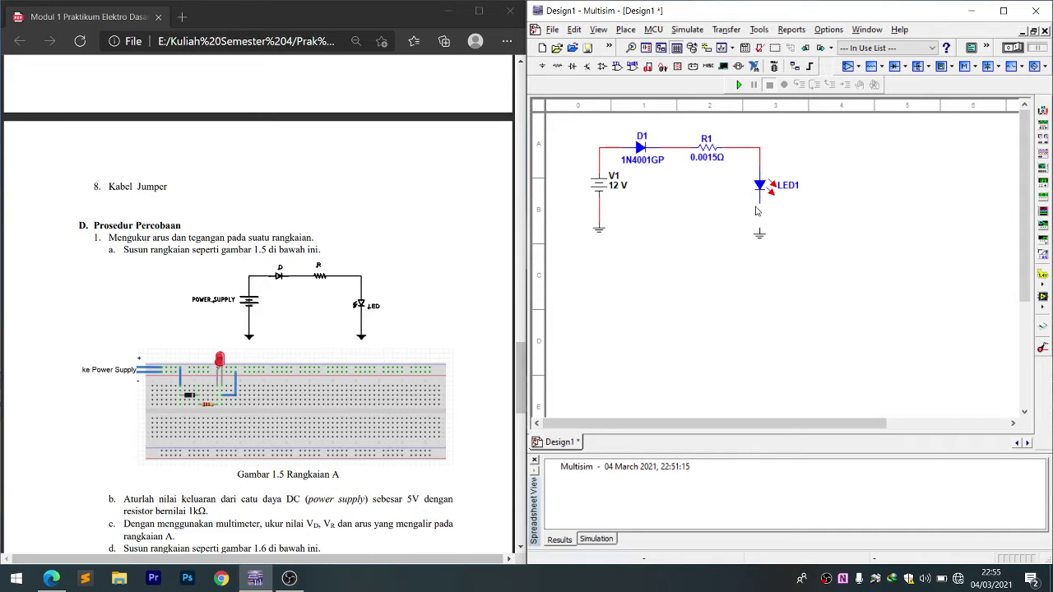
{"action": "left_click", "coordinate": [759, 202]}
{"action": "left_click", "coordinate": [759, 230]}
Select the whole circuit and move it down and to the right, towards the middle of the sheet
{"action": "left_click_drag", "start_coordinate": [626, 198], "coordinate": [801, 304]}
{"action": "left_click_drag", "start_coordinate": [705, 157], "coordinate": [748, 211]}
{"action": "left_click", "coordinate": [875, 181]}
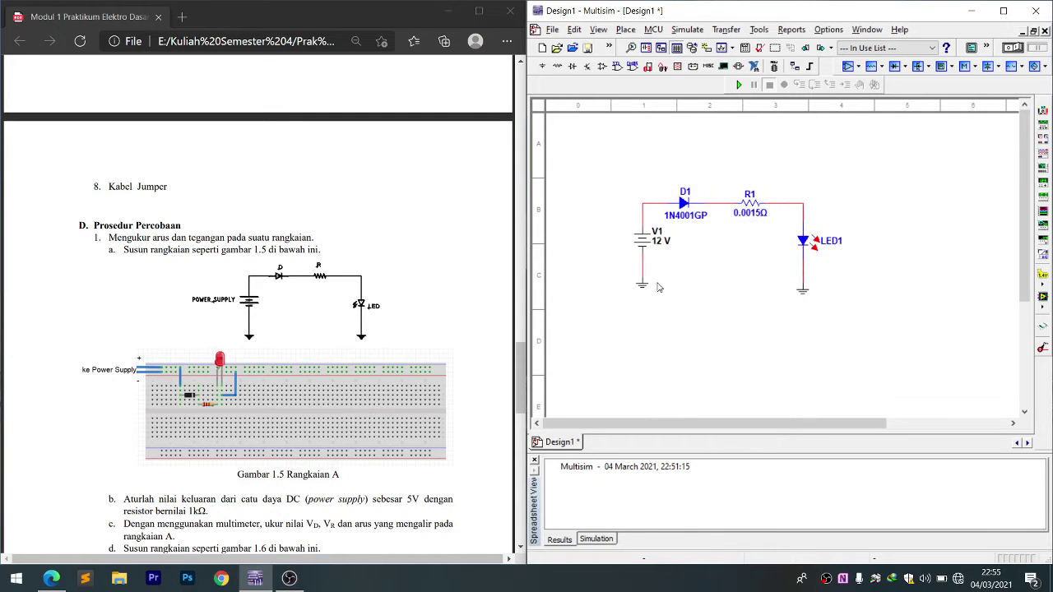
Set the DC source V1 to 5 V, as given in item b of the module
{"action": "scroll", "coordinate": [150, 432], "scroll_direction": "down", "scroll_amount": 3}
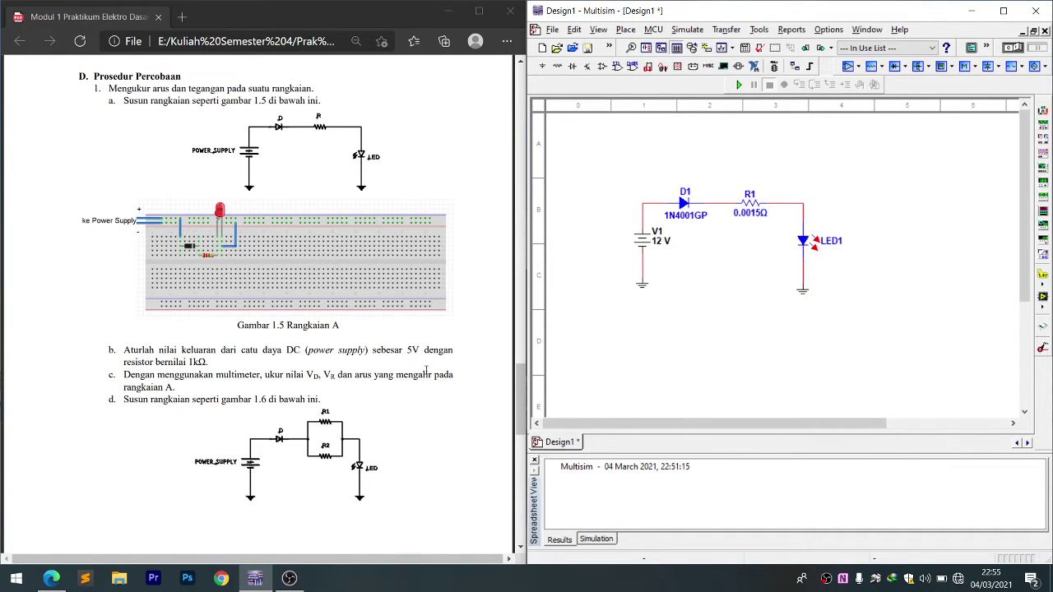
{"action": "double_click", "coordinate": [657, 245]}
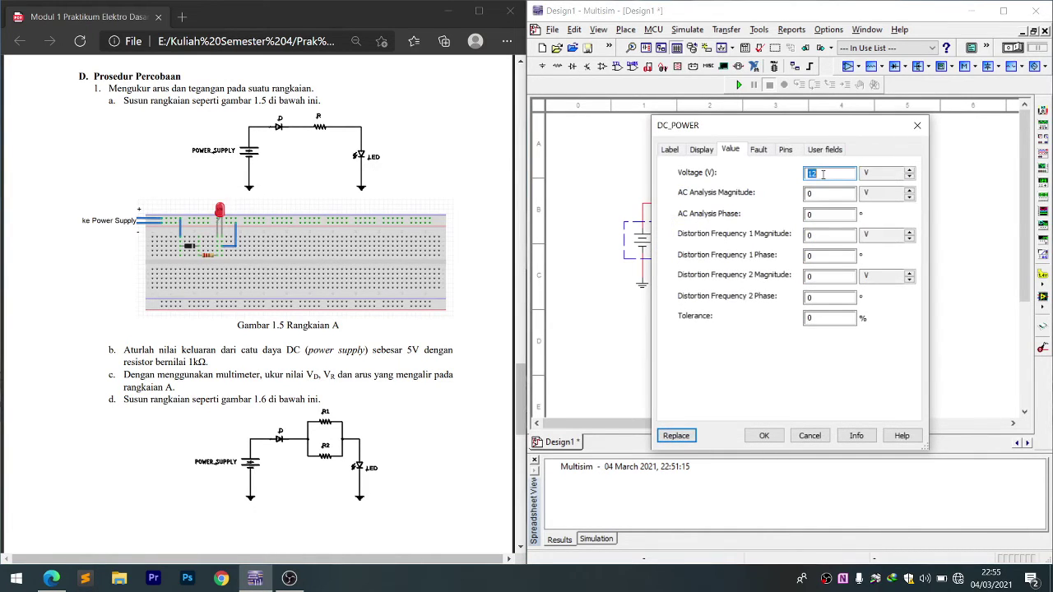
{"action": "type", "text": "5"}
{"action": "key", "text": "Return"}
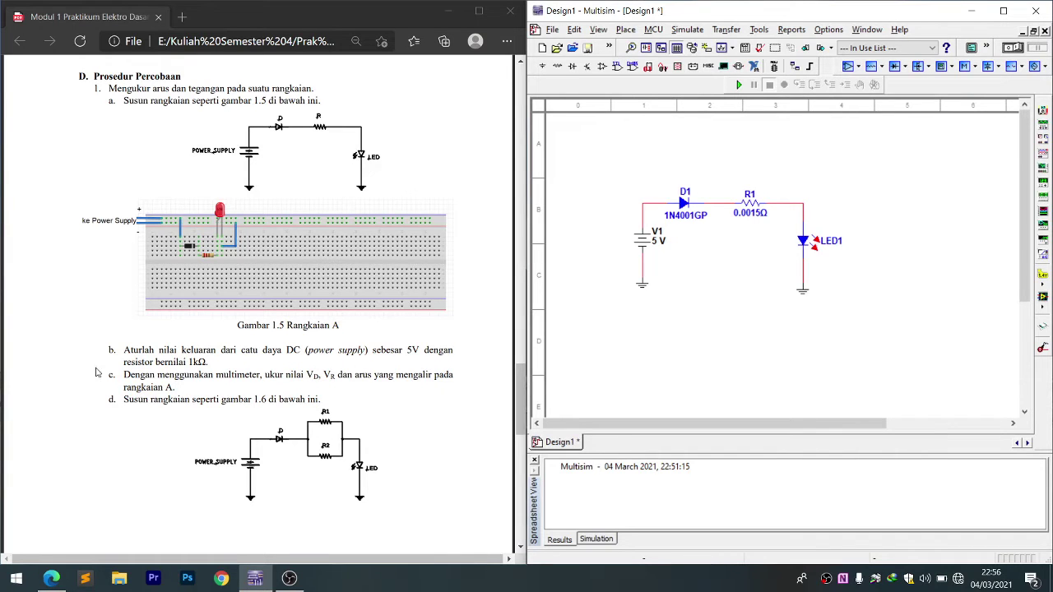
Set the resistance of R1 to 1 kΩ, as given in item b of the module
{"action": "double_click", "coordinate": [188, 362]}
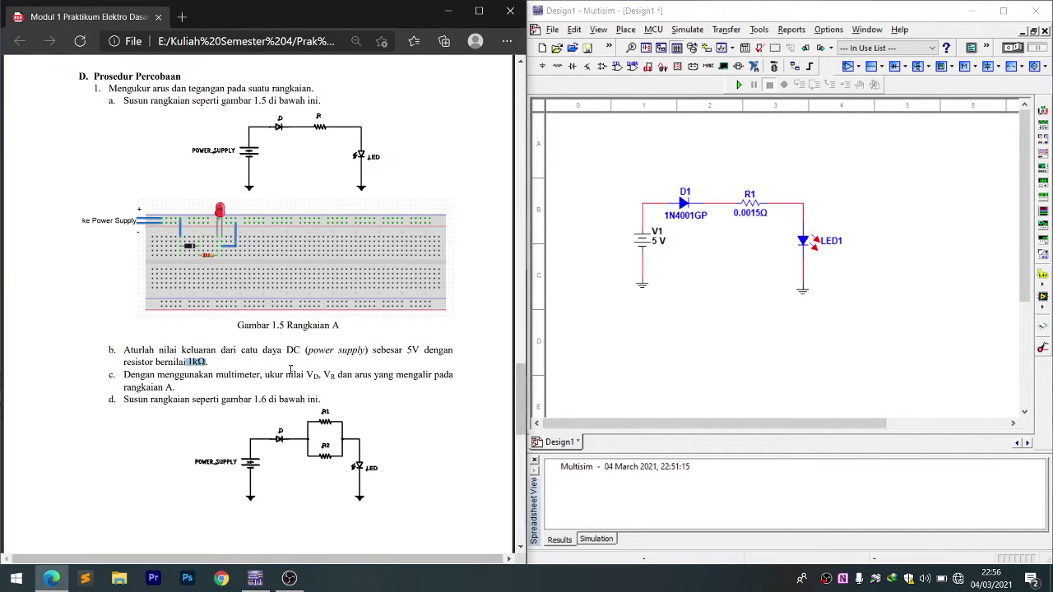
{"action": "double_click", "coordinate": [750, 204]}
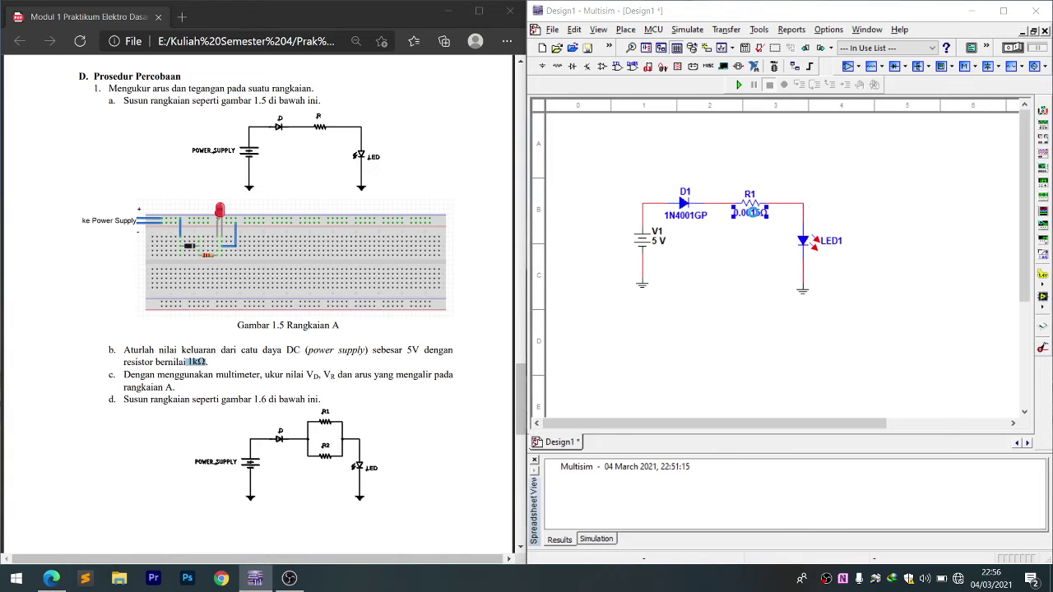
{"action": "type", "text": "1k"}
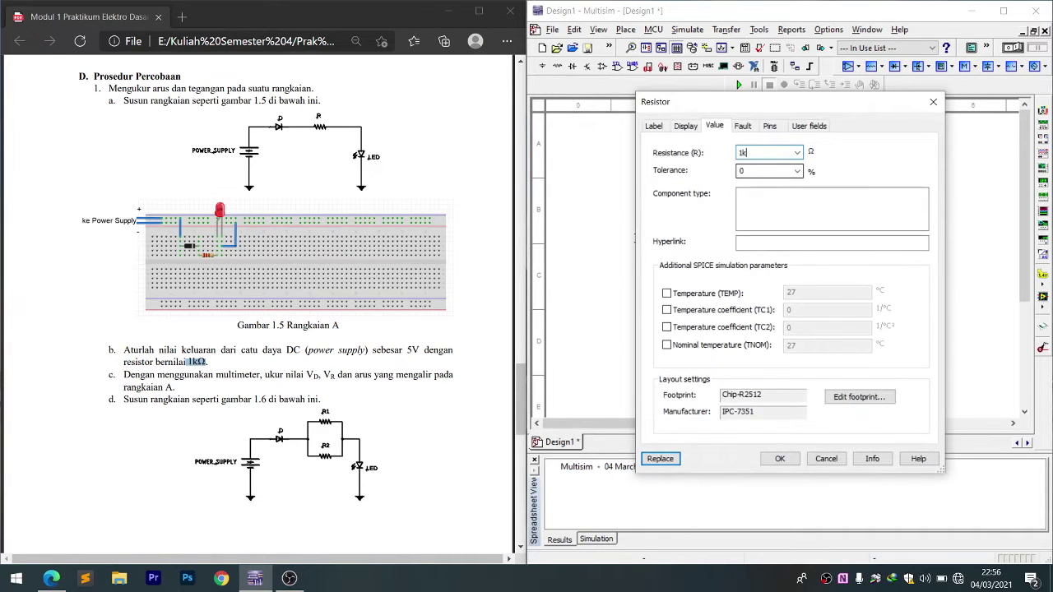
{"action": "key", "text": "Return"}
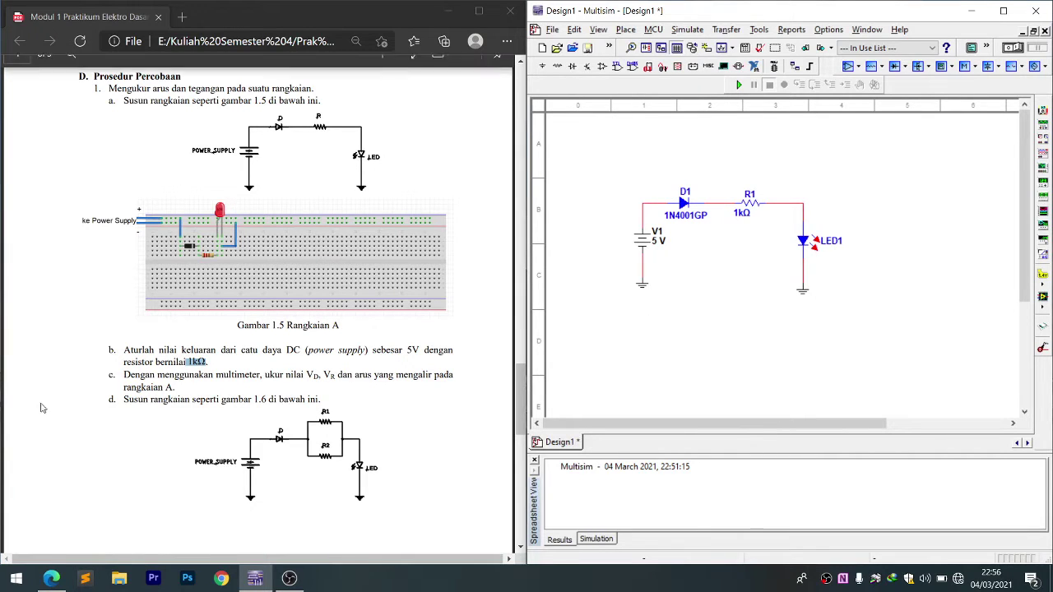
Consult item c of the module on measuring with a multimeter and place a multimeter above diode D1
{"action": "left_click", "coordinate": [175, 356]}
{"action": "scroll", "coordinate": [175, 355], "scroll_direction": "down", "scroll_amount": 1}
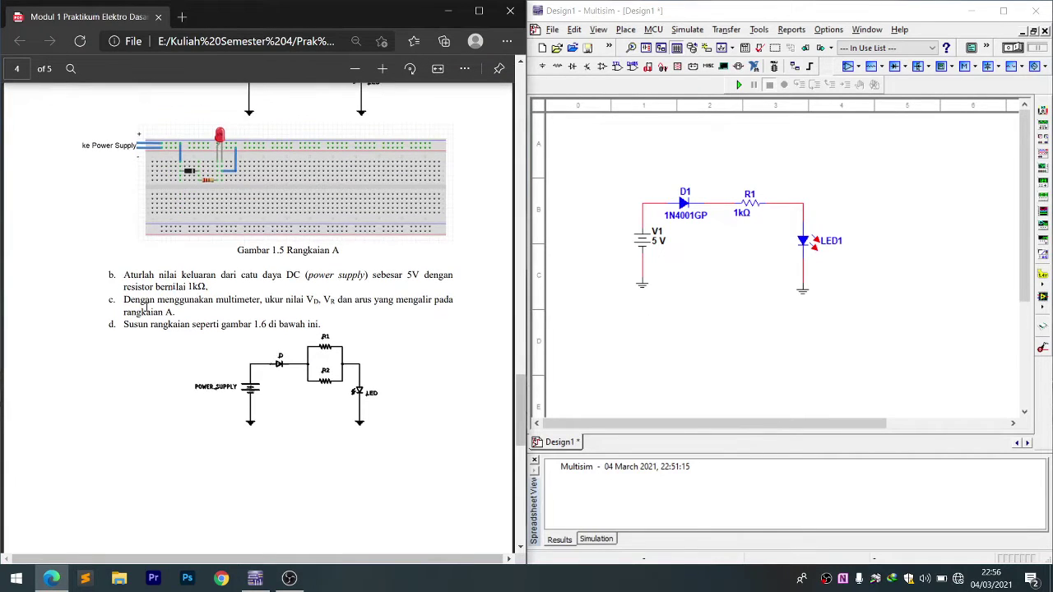
{"action": "left_click_drag", "start_coordinate": [149, 305], "coordinate": [261, 311]}
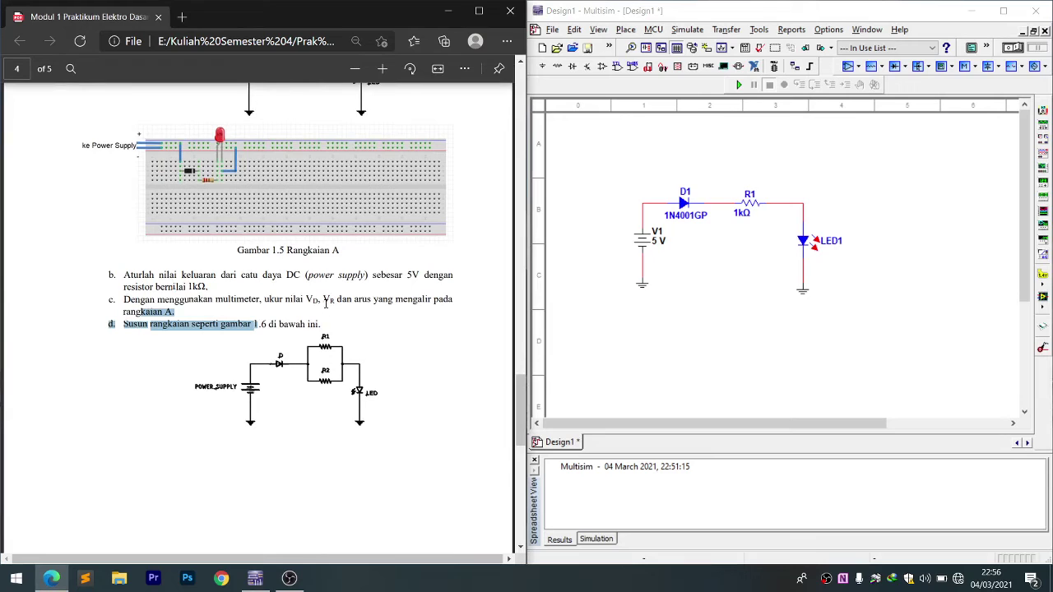
{"action": "left_click", "coordinate": [368, 304]}
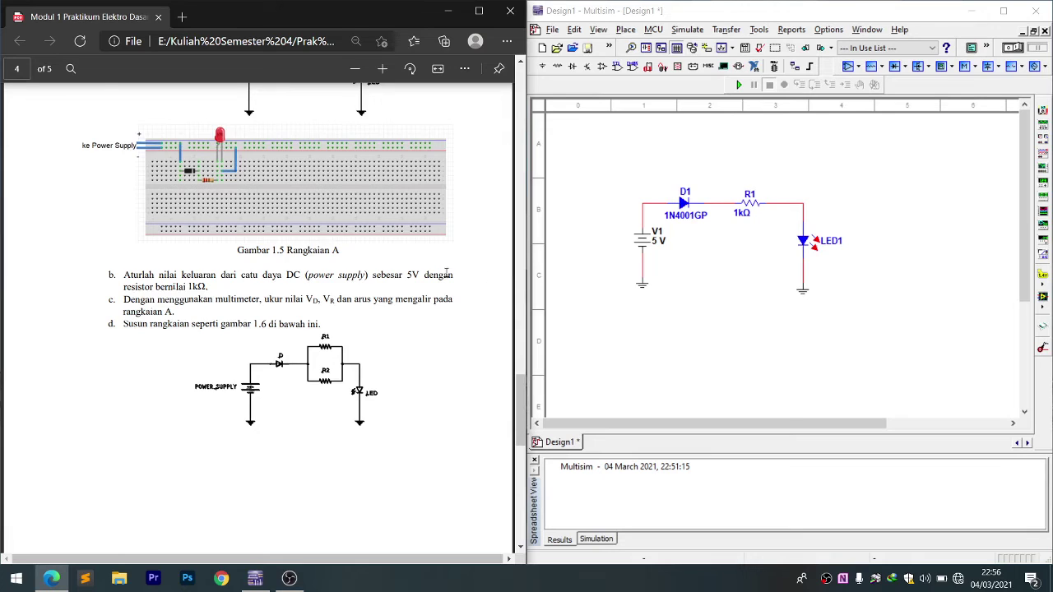
{"action": "left_click", "coordinate": [1043, 113]}
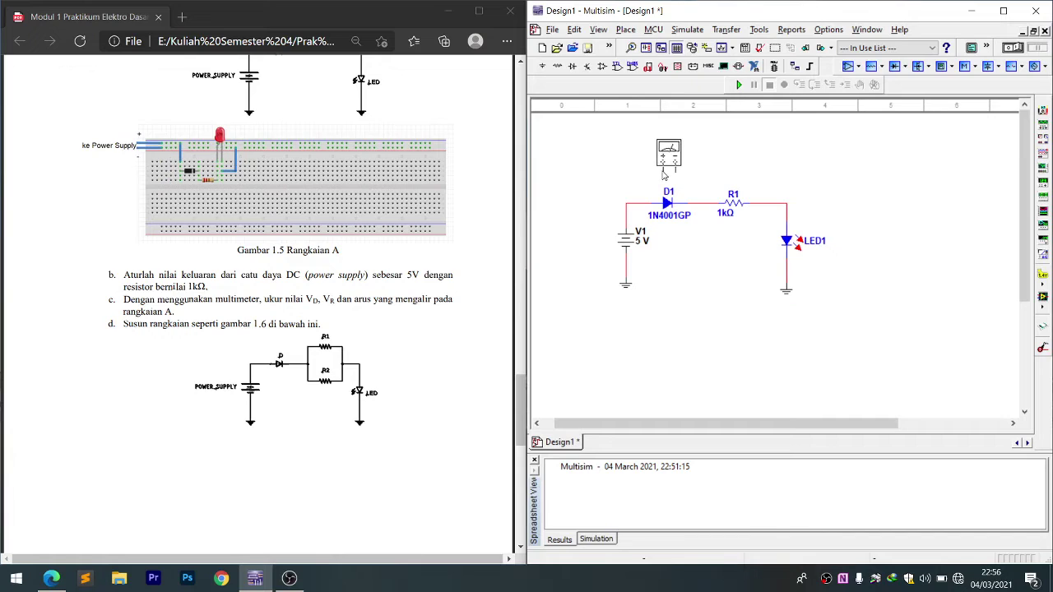
{"action": "left_click", "coordinate": [663, 174]}
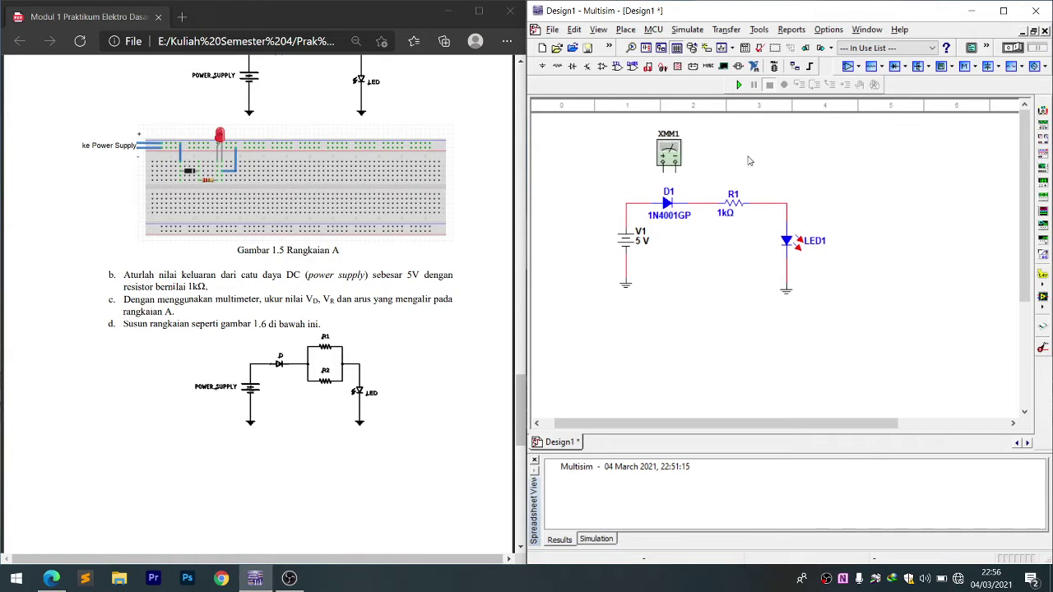
Place a second multimeter above resistor R1, beside XMM1
{"action": "left_click", "coordinate": [1043, 113]}
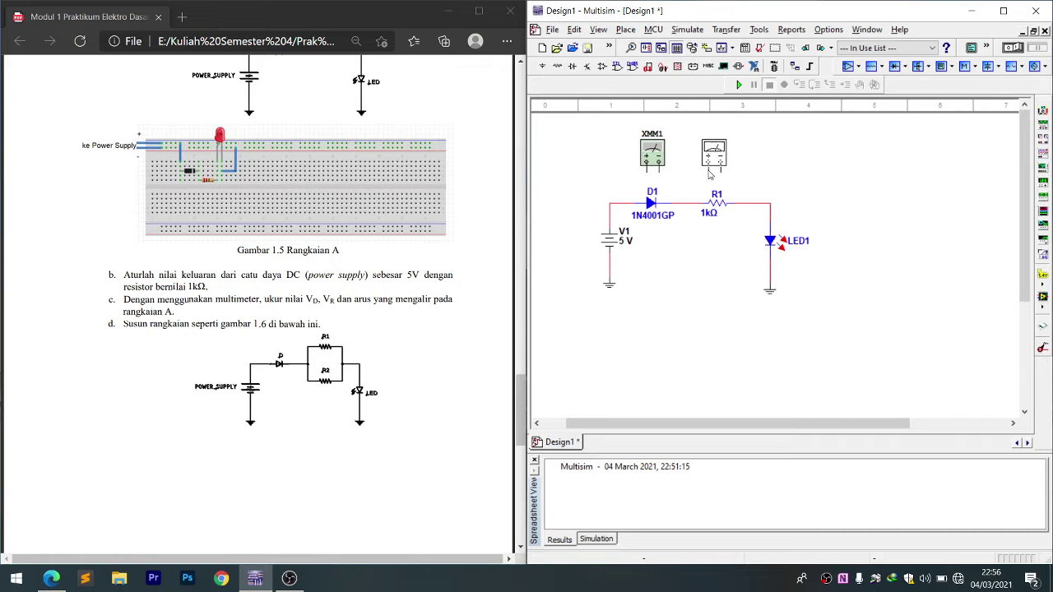
{"action": "left_click", "coordinate": [707, 171]}
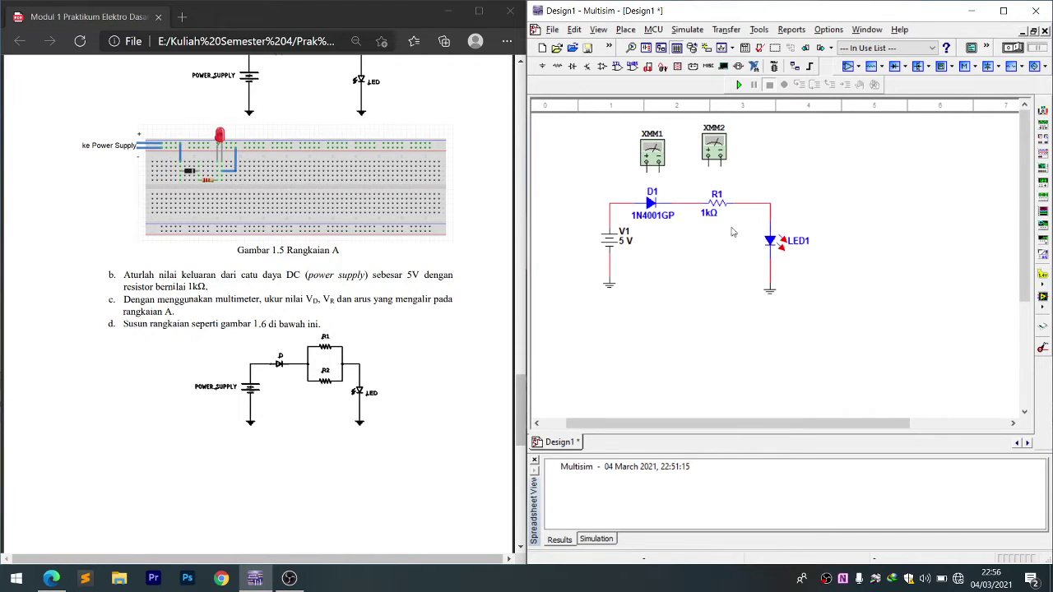
{"action": "scroll", "coordinate": [735, 233], "scroll_direction": "down", "scroll_amount": 2}
{"action": "scroll", "coordinate": [607, 151], "scroll_direction": "up", "scroll_amount": 3}
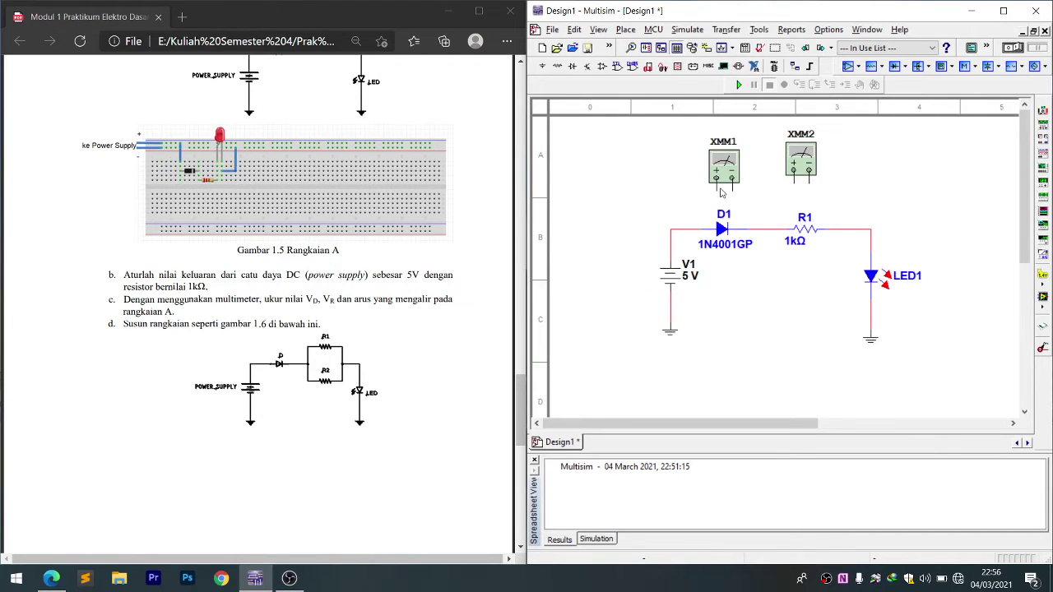
Wire multimeter XMM1 in parallel with diode D1, with the positive terminal on the V1 side and the negative terminal on the R1 side
{"action": "left_click", "coordinate": [716, 188]}
{"action": "left_click", "coordinate": [694, 229]}
{"action": "left_click", "coordinate": [733, 189]}
{"action": "left_click", "coordinate": [763, 229]}
Wire multimeter XMM2 in parallel with resistor R1, with the positive terminal on the D1 side and the negative terminal on the LED1 side
{"action": "left_click", "coordinate": [792, 175]}
{"action": "left_click", "coordinate": [765, 222]}
{"action": "left_click", "coordinate": [809, 177]}
{"action": "left_click", "coordinate": [847, 229]}
{"action": "left_click", "coordinate": [797, 169]}
{"action": "left_click", "coordinate": [839, 169]}
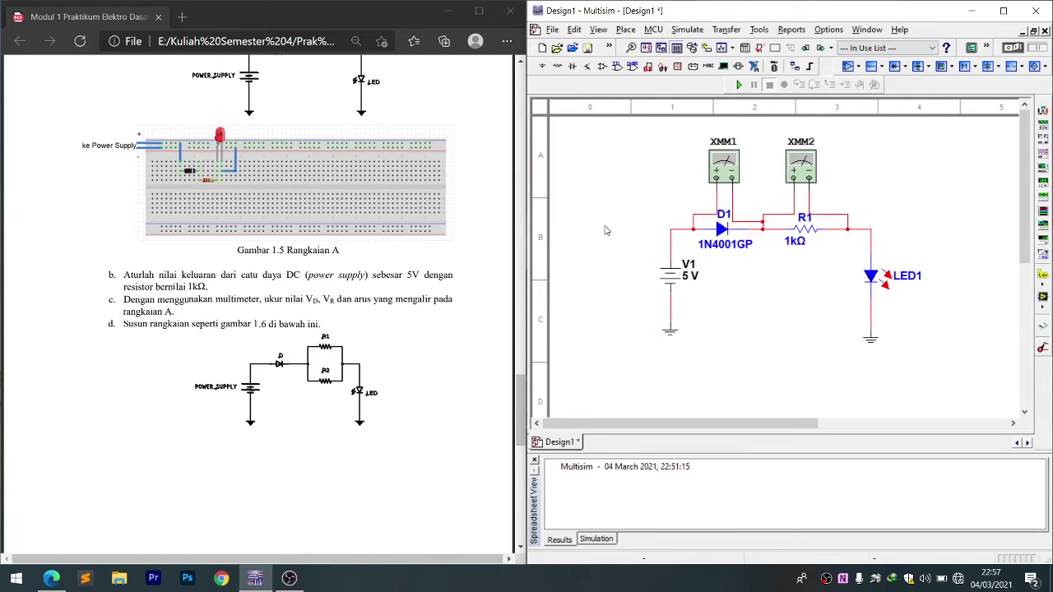
Delete the wire between LED1 and its ground to make room for an ammeter in series
{"action": "scroll", "coordinate": [630, 279], "scroll_direction": "up", "scroll_amount": 3}
{"action": "scroll", "coordinate": [776, 261], "scroll_direction": "down", "scroll_amount": 2}
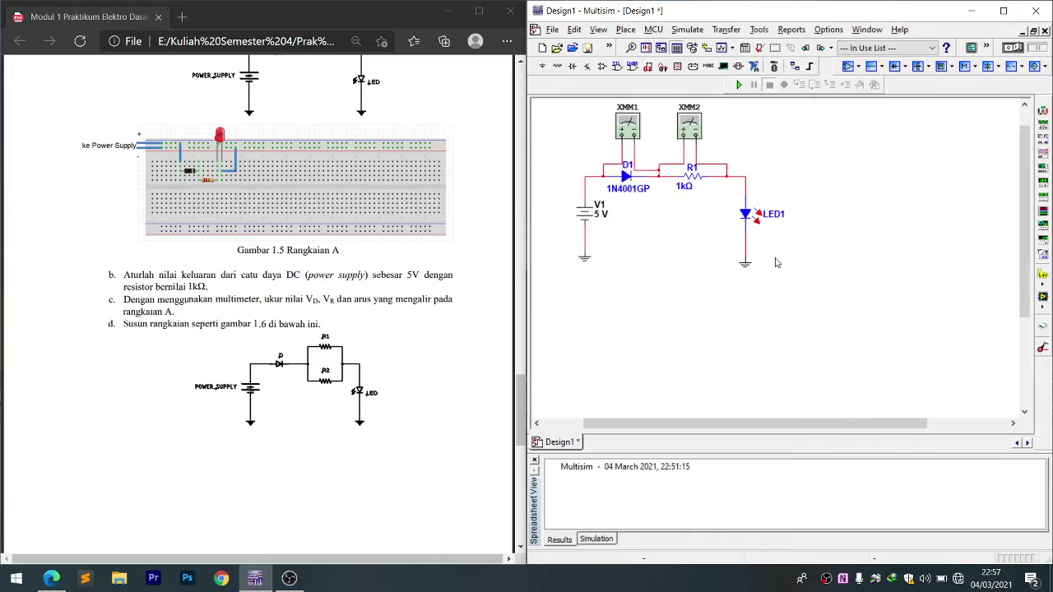
{"action": "scroll", "coordinate": [779, 264], "scroll_direction": "up", "scroll_amount": 2}
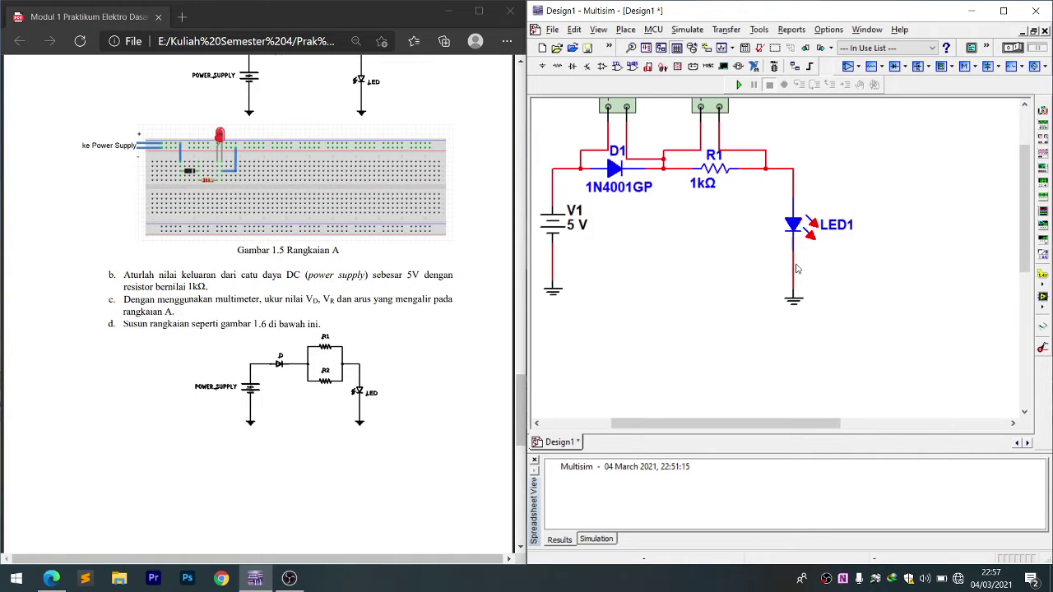
{"action": "left_click", "coordinate": [794, 264]}
{"action": "right_click", "coordinate": [794, 264]}
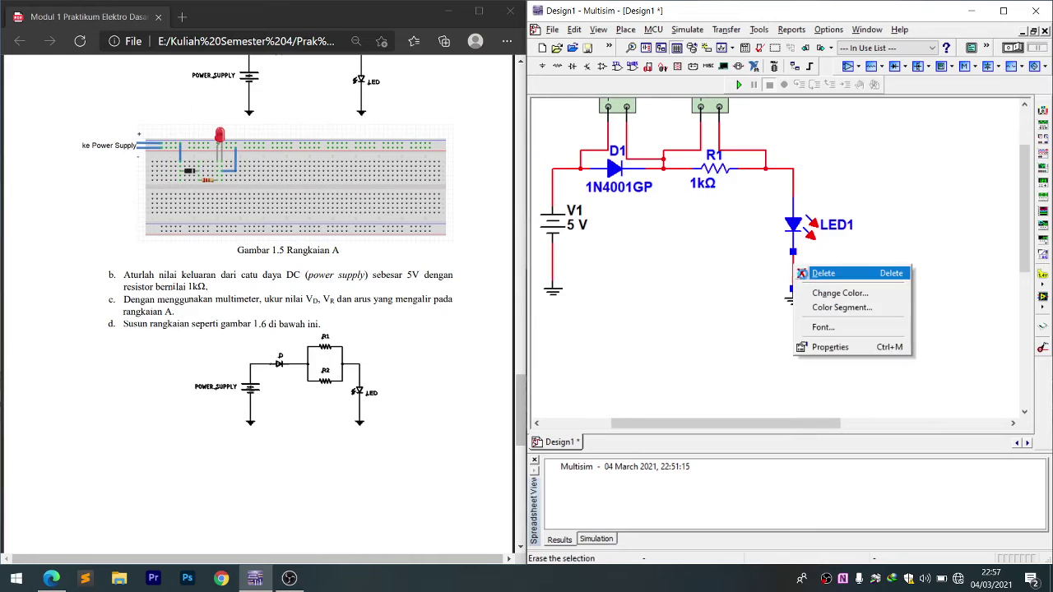
{"action": "left_click", "coordinate": [804, 277]}
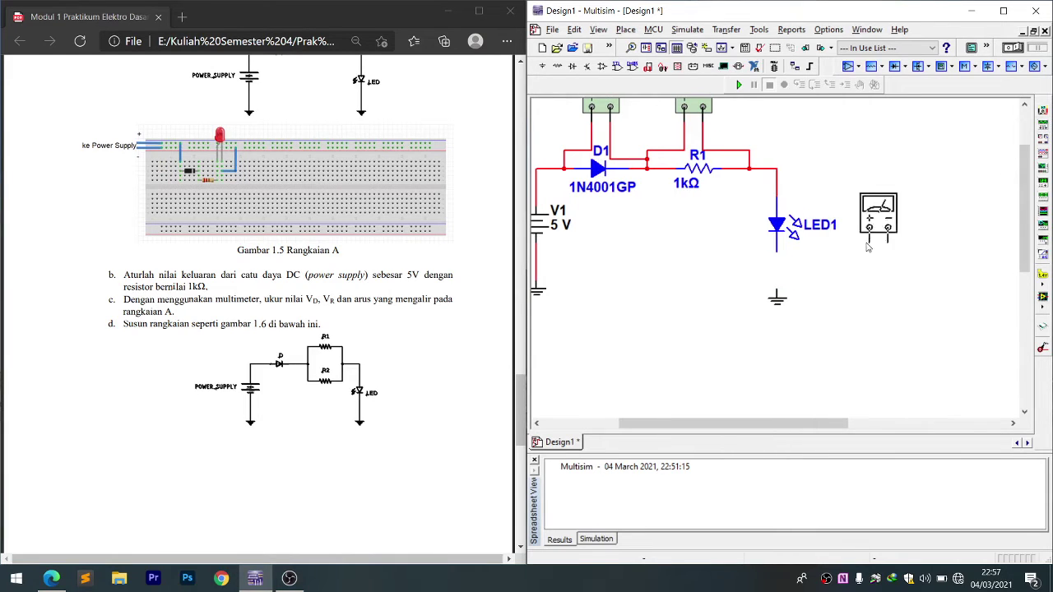
Place a third multimeter beside LED1 and connect it in series, with its positive terminal to the LED and its negative terminal to ground
{"action": "left_click", "coordinate": [878, 196]}
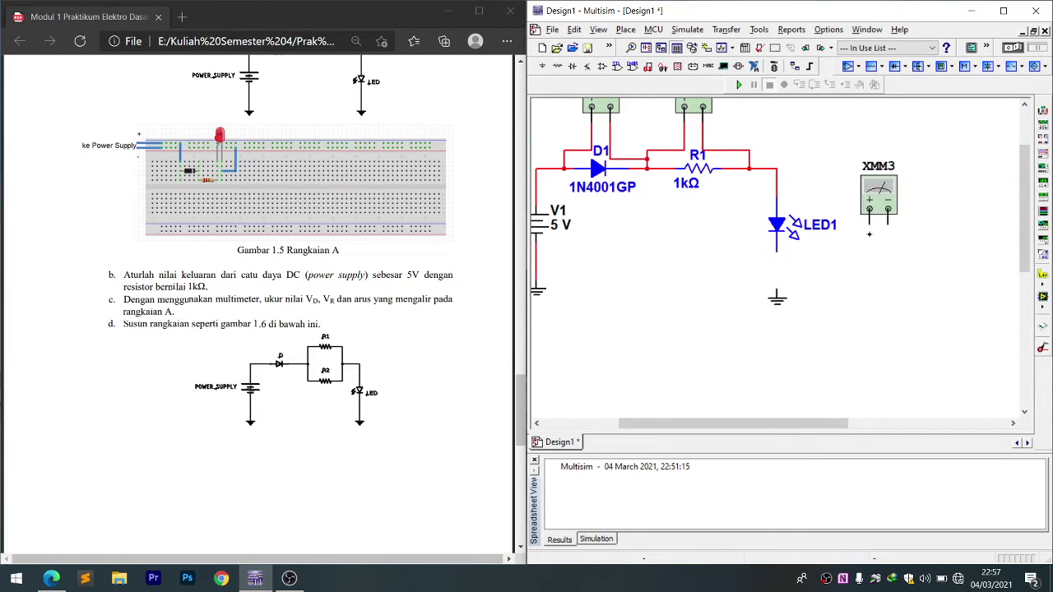
{"action": "left_click", "coordinate": [869, 233]}
{"action": "left_click", "coordinate": [775, 254]}
{"action": "left_click", "coordinate": [776, 282]}
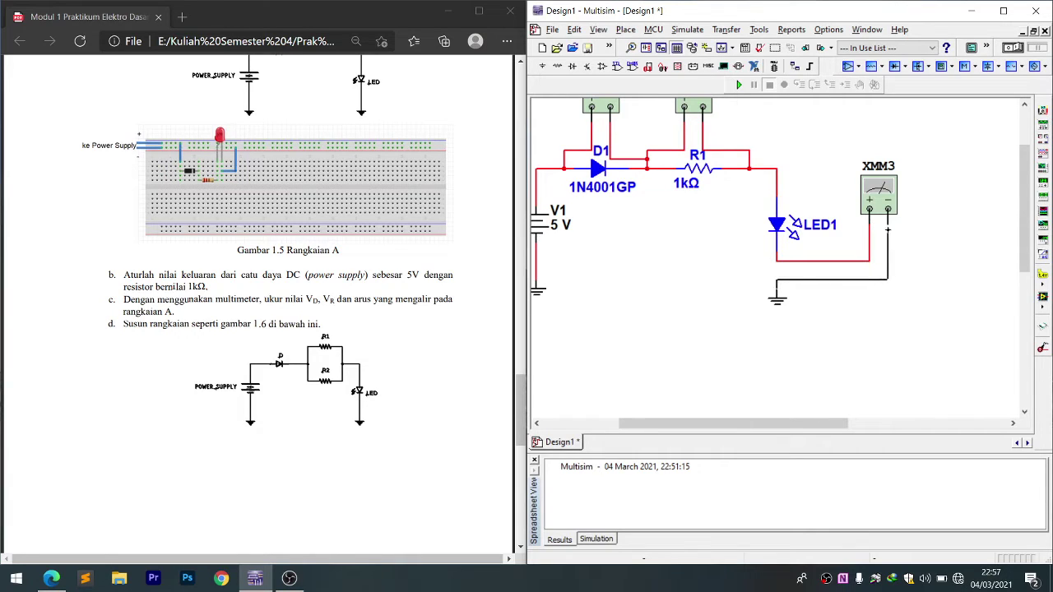
{"action": "left_click", "coordinate": [887, 215]}
Run the simulation and open the displays of multimeters XMM1, XMM2 and XMM3, spreading them out below the circuit
{"action": "scroll", "coordinate": [759, 244], "scroll_direction": "down", "scroll_amount": 2}
{"action": "scroll", "coordinate": [684, 190], "scroll_direction": "down", "scroll_amount": 1}
{"action": "scroll", "coordinate": [774, 254], "scroll_direction": "up", "scroll_amount": 2}
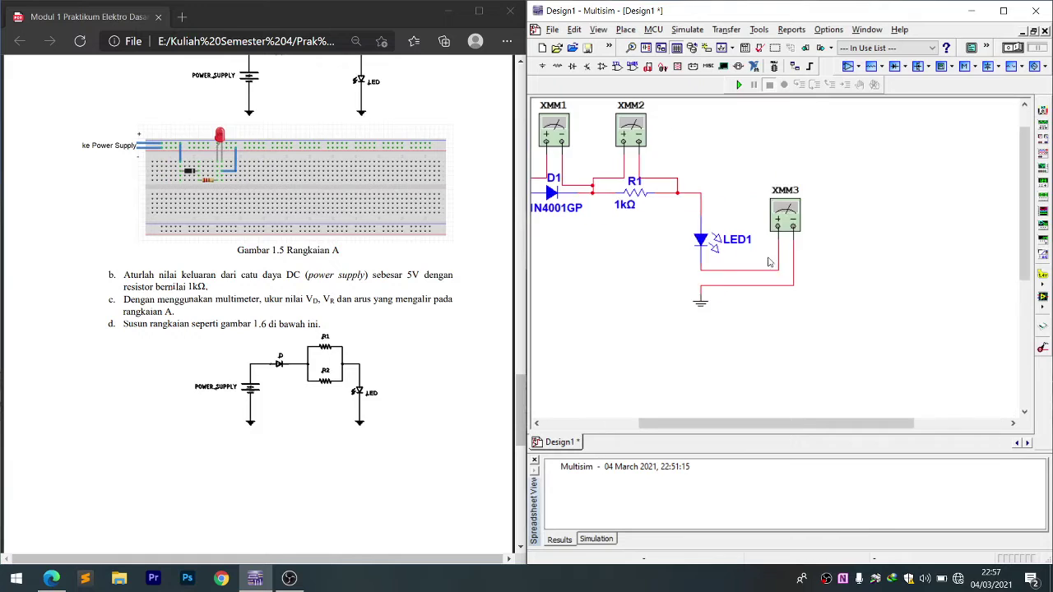
{"action": "scroll", "coordinate": [793, 259], "scroll_direction": "down", "scroll_amount": 1}
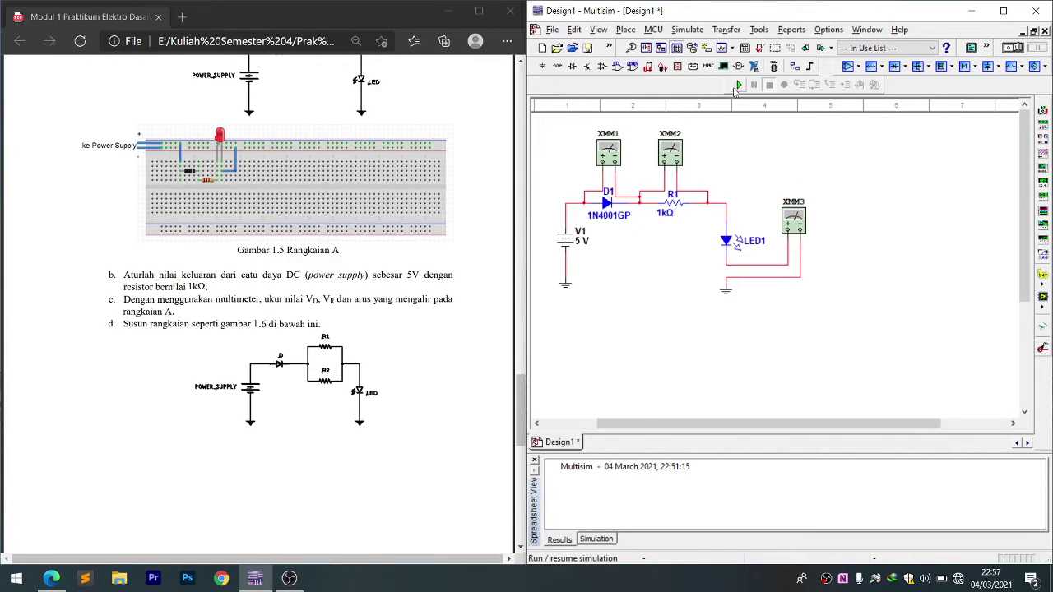
{"action": "left_click", "coordinate": [739, 86]}
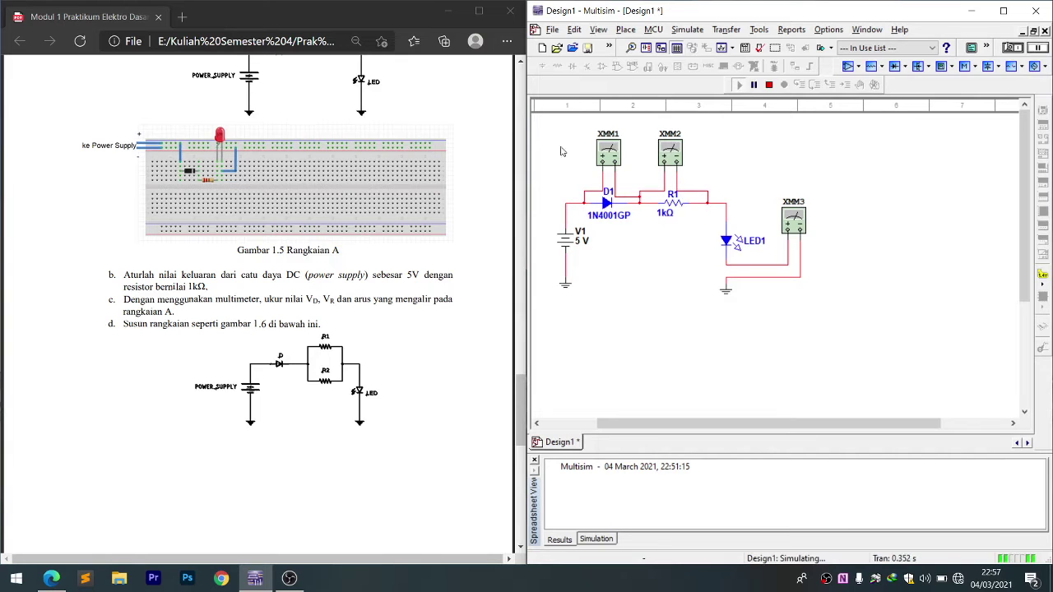
{"action": "double_click", "coordinate": [619, 159]}
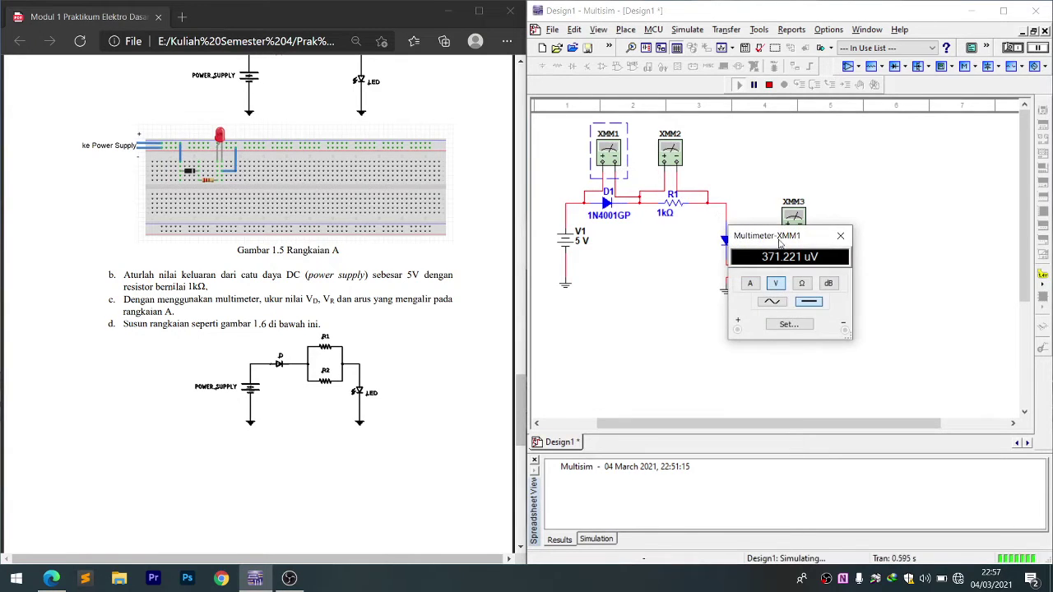
{"action": "left_click_drag", "start_coordinate": [777, 232], "coordinate": [473, 268]}
{"action": "double_click", "coordinate": [670, 157]}
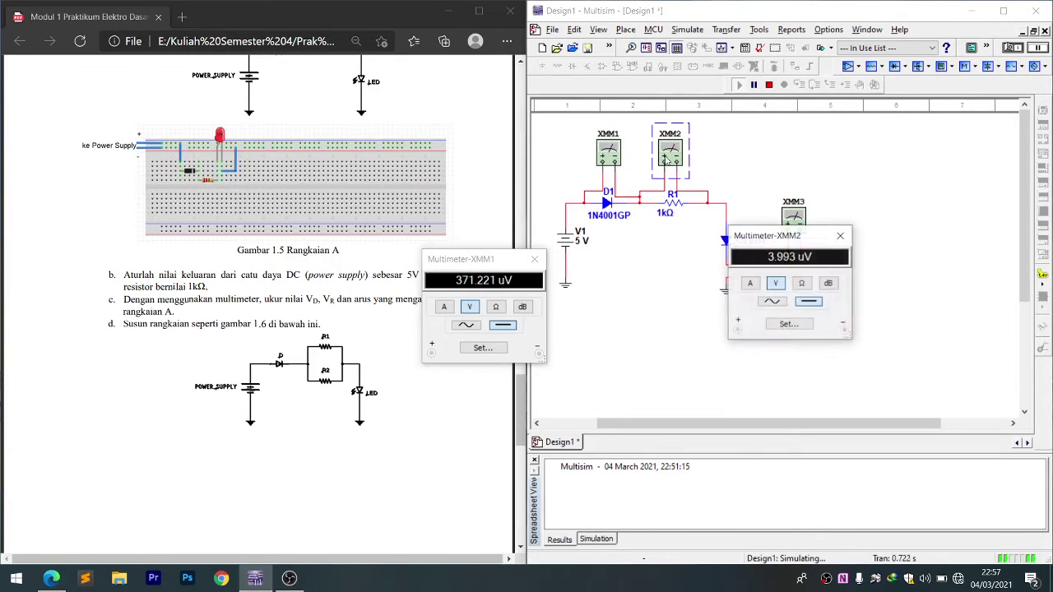
{"action": "left_click_drag", "start_coordinate": [762, 238], "coordinate": [602, 271]}
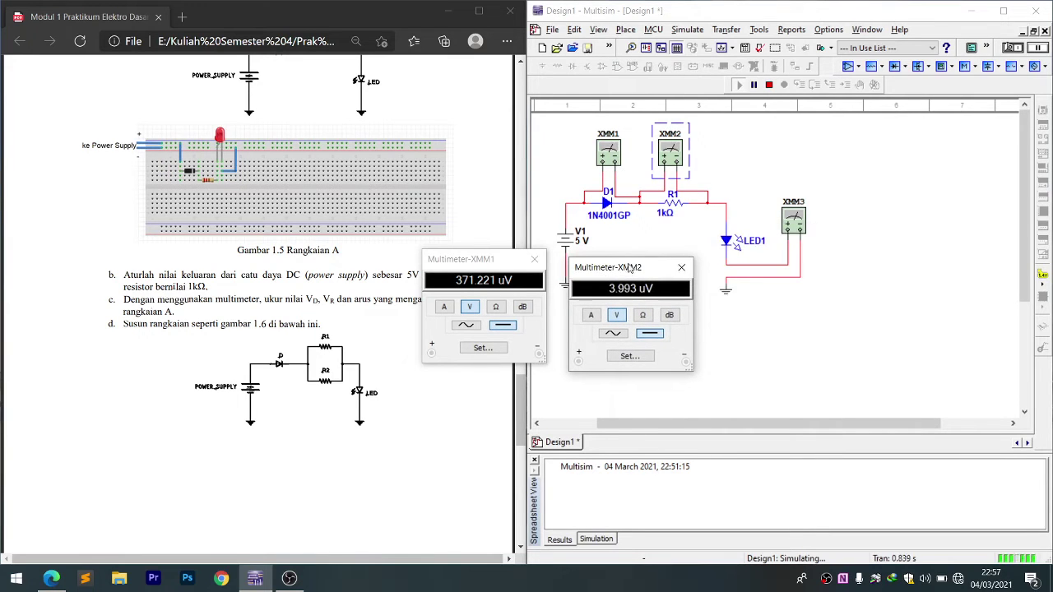
{"action": "double_click", "coordinate": [796, 224]}
{"action": "left_click_drag", "start_coordinate": [791, 240], "coordinate": [907, 263]}
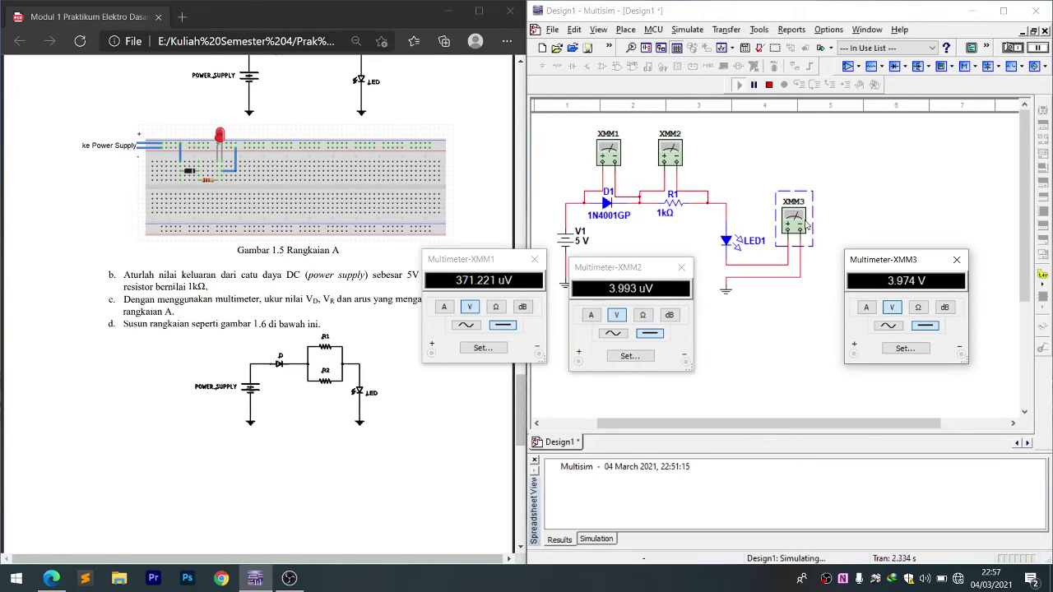
Switch multimeter XMM3 to current measurement and line up the meter displays to read VD, VR and current before stopping the simulation
{"action": "left_click", "coordinate": [866, 308]}
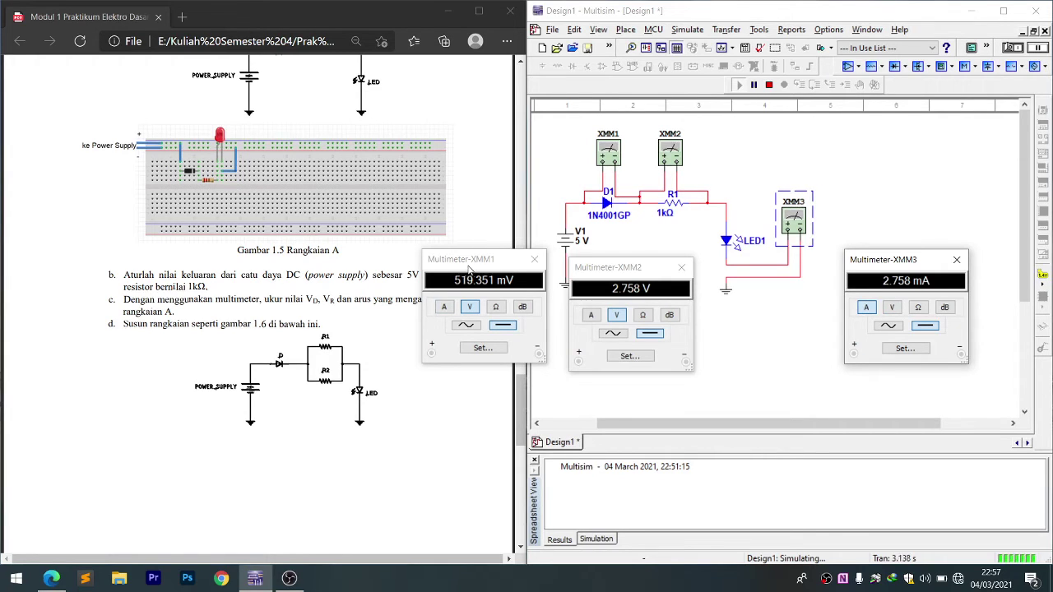
{"action": "left_click_drag", "start_coordinate": [639, 269], "coordinate": [696, 258]}
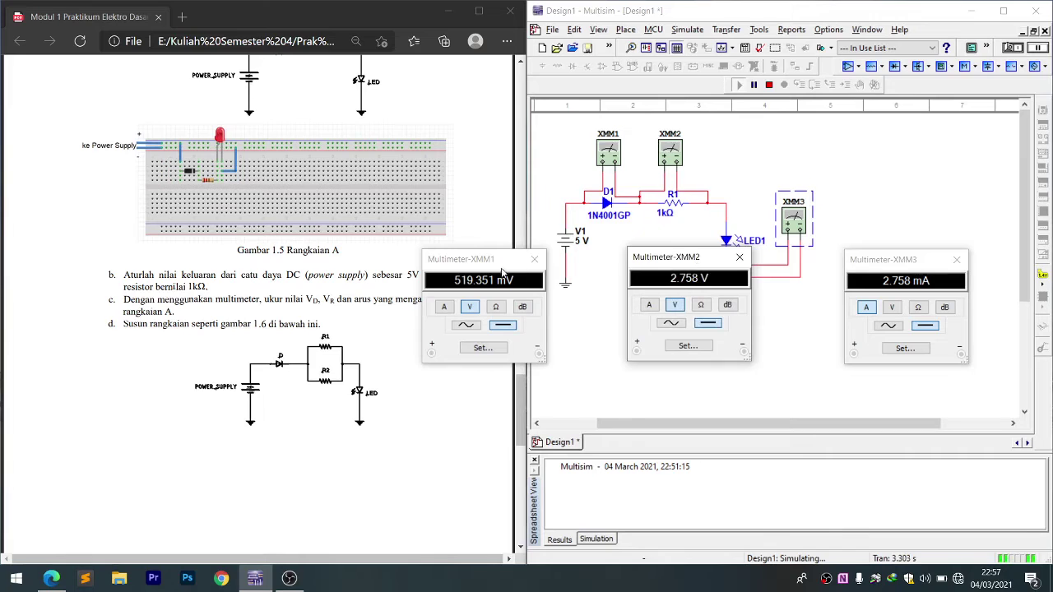
{"action": "left_click_drag", "start_coordinate": [504, 272], "coordinate": [572, 266]}
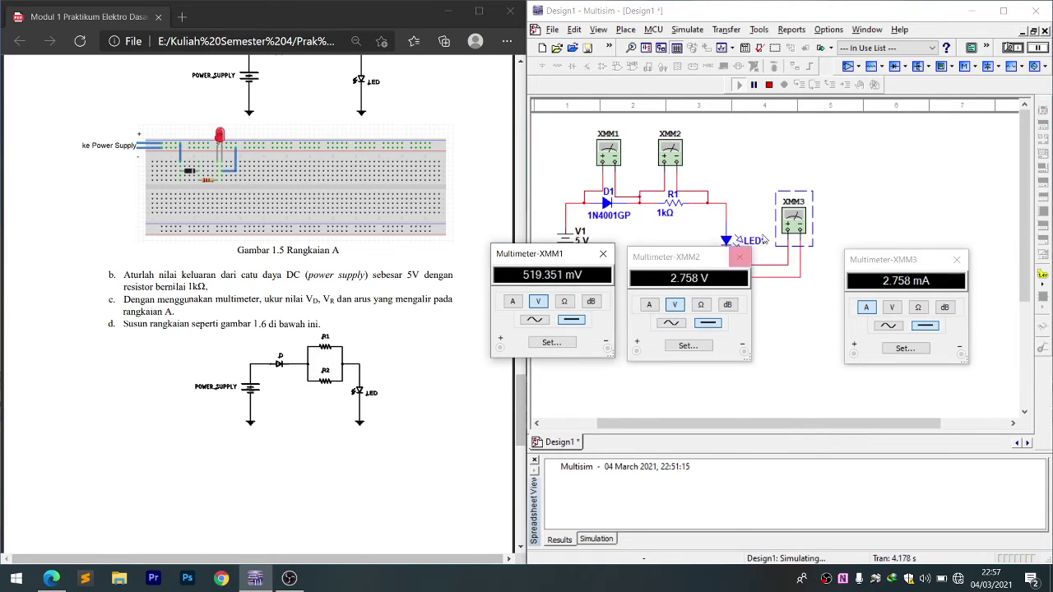
{"action": "left_click", "coordinate": [768, 84]}
Examine items d to f of the module for Rangkaian B: the circuit in figure 1.6, its source and resistor values, and the required measurements
{"action": "scroll", "coordinate": [344, 326], "scroll_direction": "down", "scroll_amount": 5}
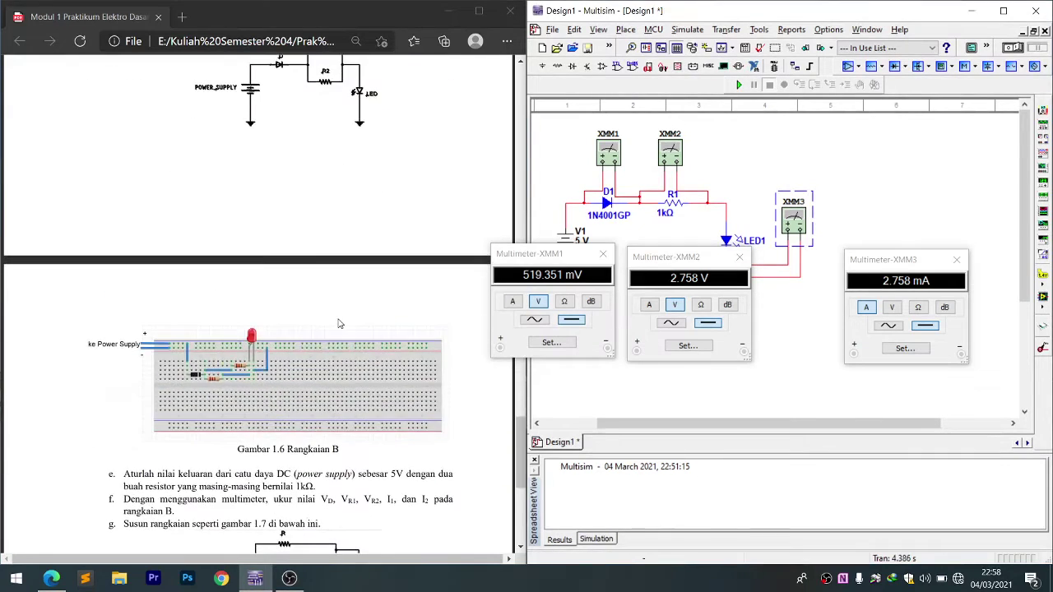
{"action": "scroll", "coordinate": [292, 332], "scroll_direction": "down", "scroll_amount": 2}
{"action": "scroll", "coordinate": [292, 332], "scroll_direction": "up", "scroll_amount": 8}
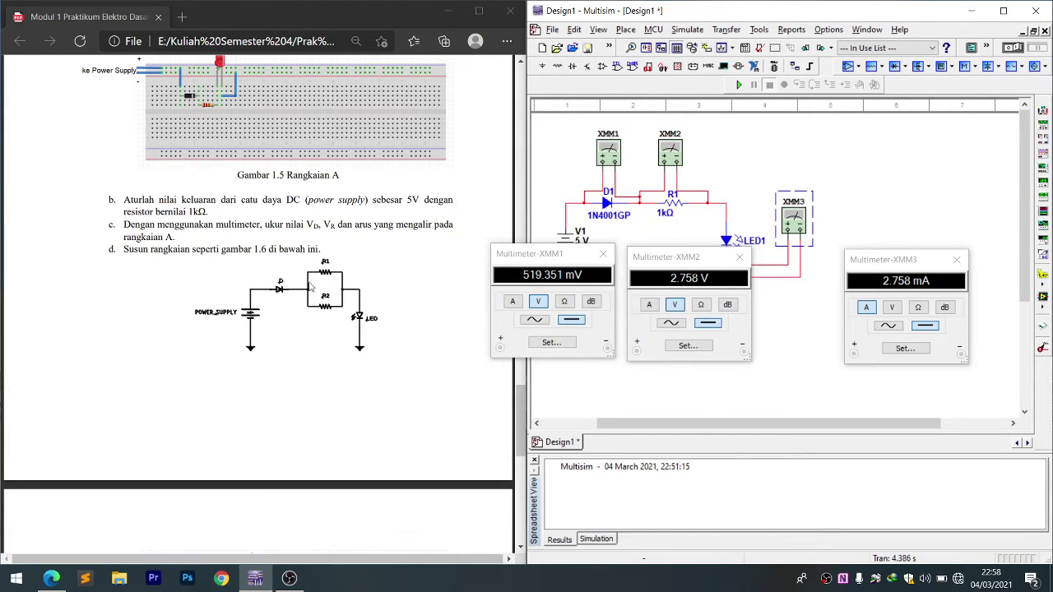
{"action": "scroll", "coordinate": [329, 272], "scroll_direction": "down", "scroll_amount": 5}
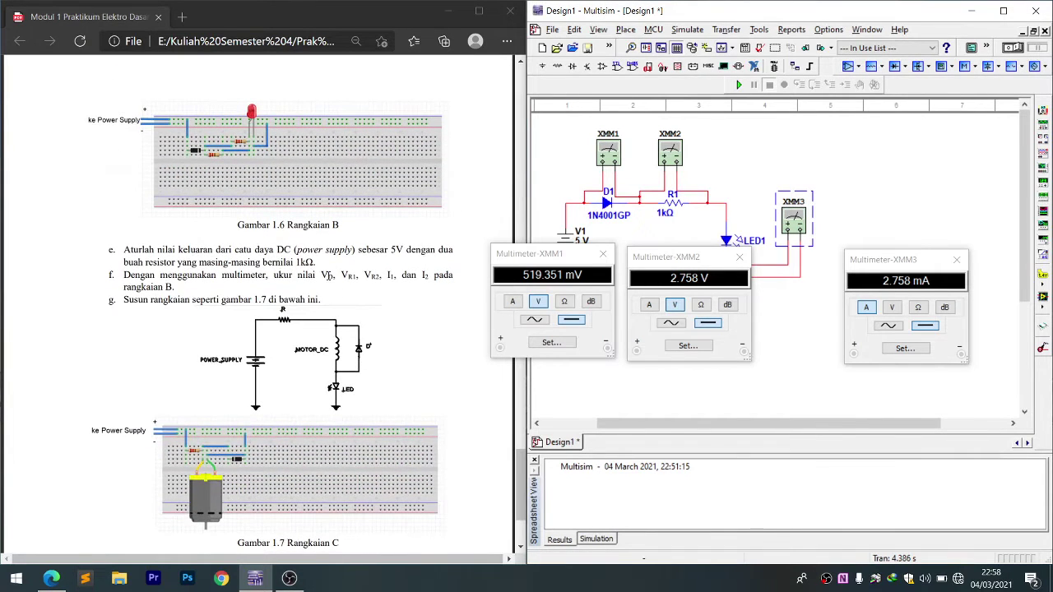
{"action": "left_click_drag", "start_coordinate": [321, 275], "coordinate": [368, 276]}
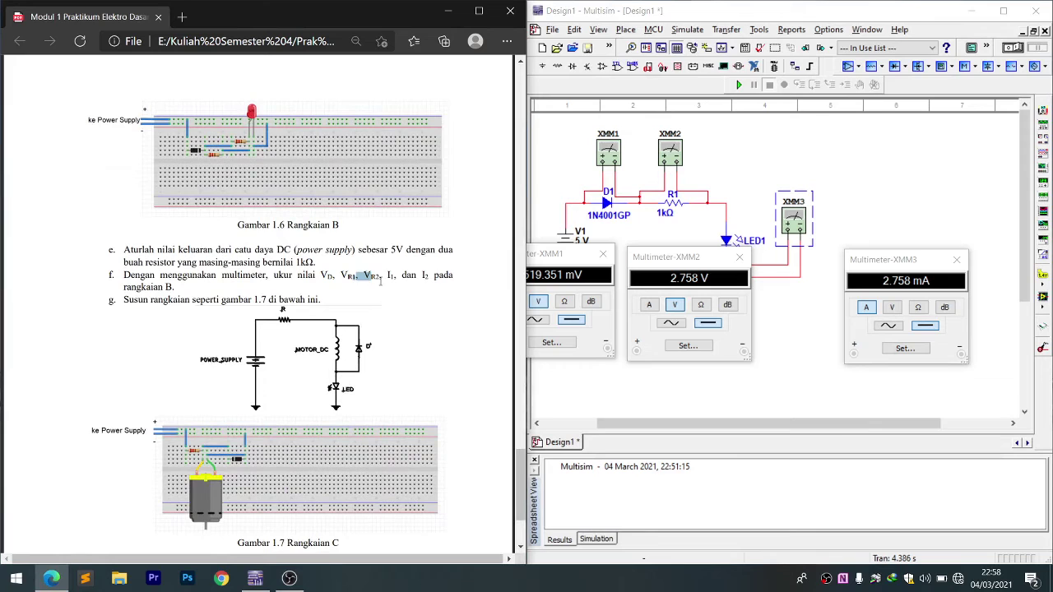
{"action": "left_click", "coordinate": [381, 282]}
{"action": "scroll", "coordinate": [403, 282], "scroll_direction": "up", "scroll_amount": 2}
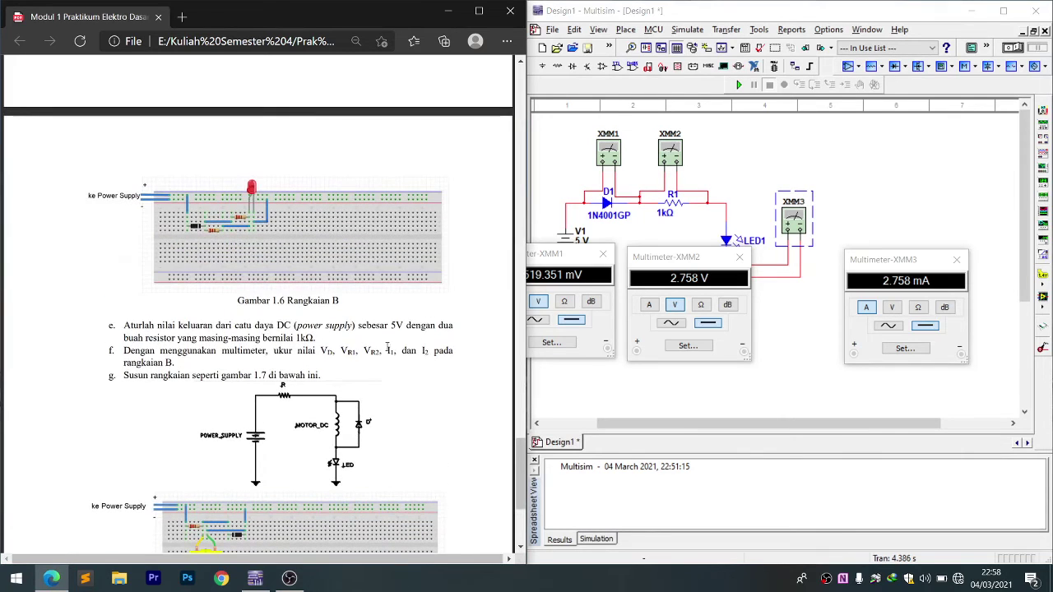
{"action": "scroll", "coordinate": [425, 351], "scroll_direction": "up", "scroll_amount": 8}
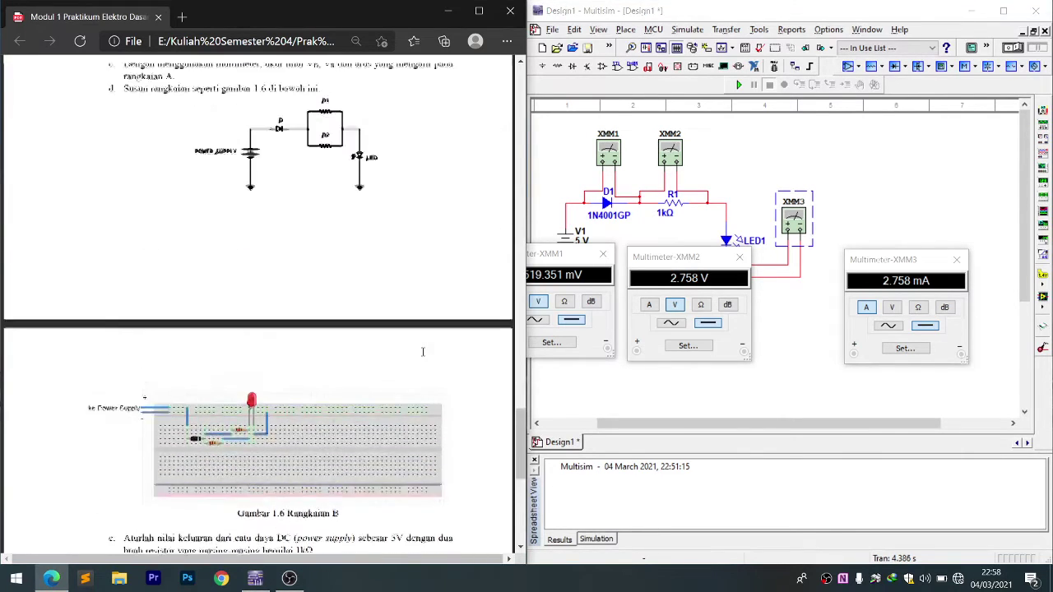
{"action": "scroll", "coordinate": [420, 359], "scroll_direction": "down", "scroll_amount": 9}
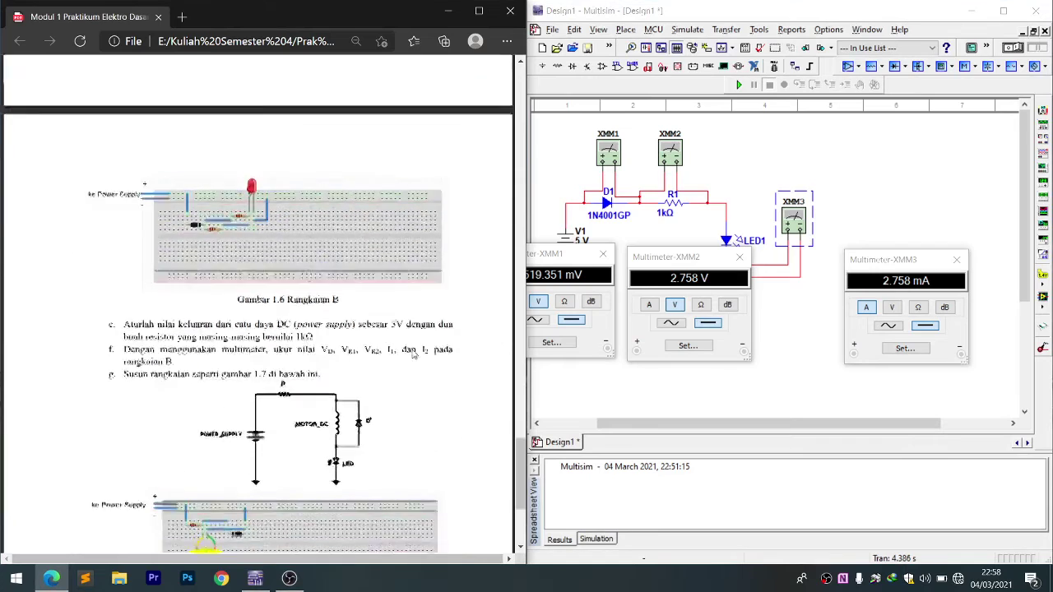
{"action": "scroll", "coordinate": [346, 260], "scroll_direction": "up", "scroll_amount": 8}
{"action": "scroll", "coordinate": [393, 371], "scroll_direction": "down", "scroll_amount": 4}
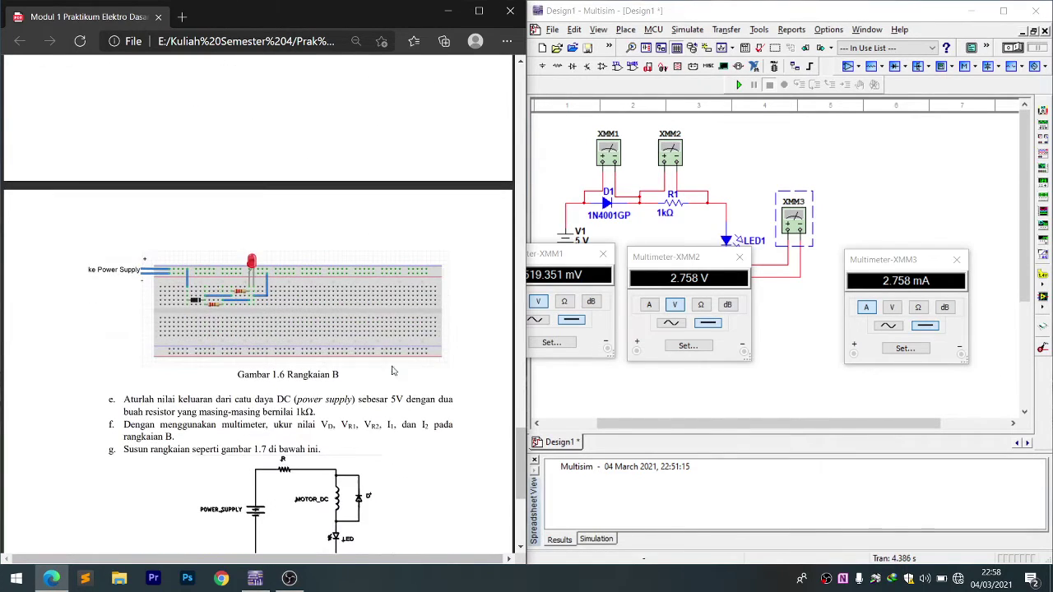
{"action": "scroll", "coordinate": [324, 265], "scroll_direction": "up", "scroll_amount": 6}
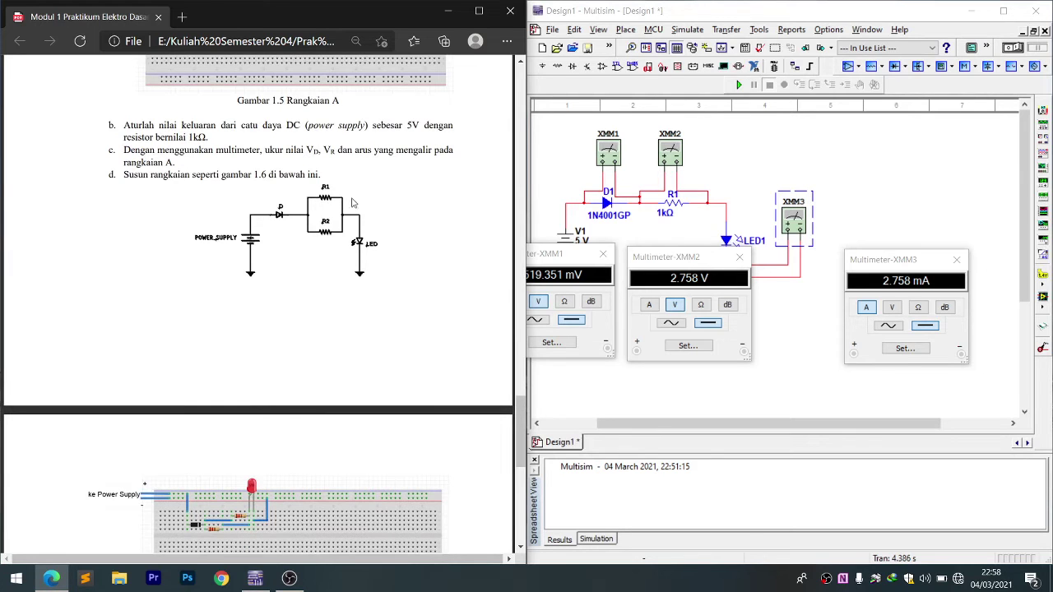
{"action": "scroll", "coordinate": [335, 268], "scroll_direction": "down", "scroll_amount": 6}
{"action": "scroll", "coordinate": [335, 268], "scroll_direction": "up", "scroll_amount": 6}
{"action": "scroll", "coordinate": [335, 264], "scroll_direction": "down", "scroll_amount": 4}
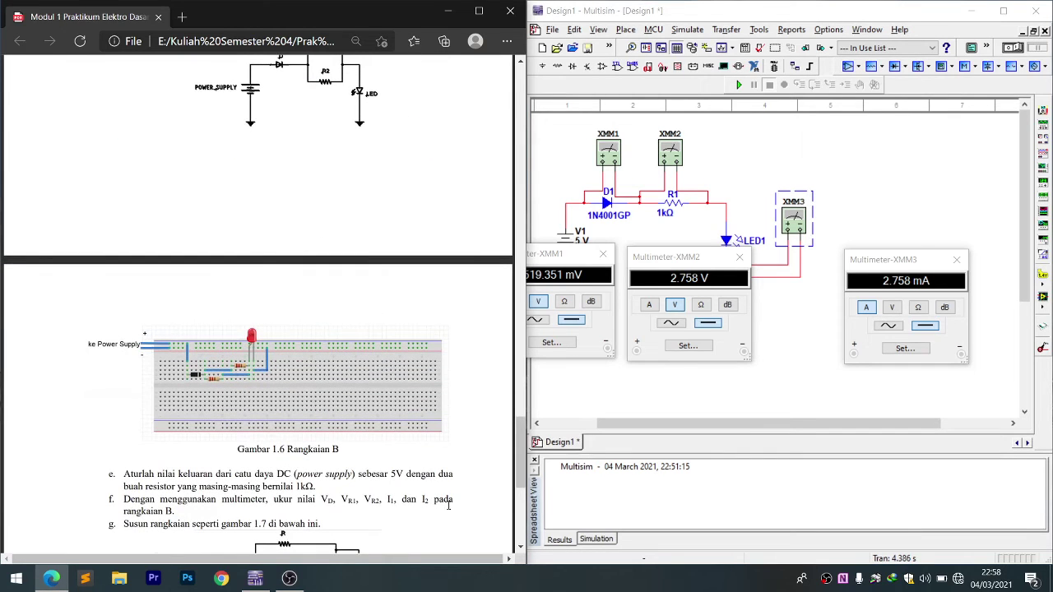
{"action": "scroll", "coordinate": [431, 471], "scroll_direction": "up", "scroll_amount": 6}
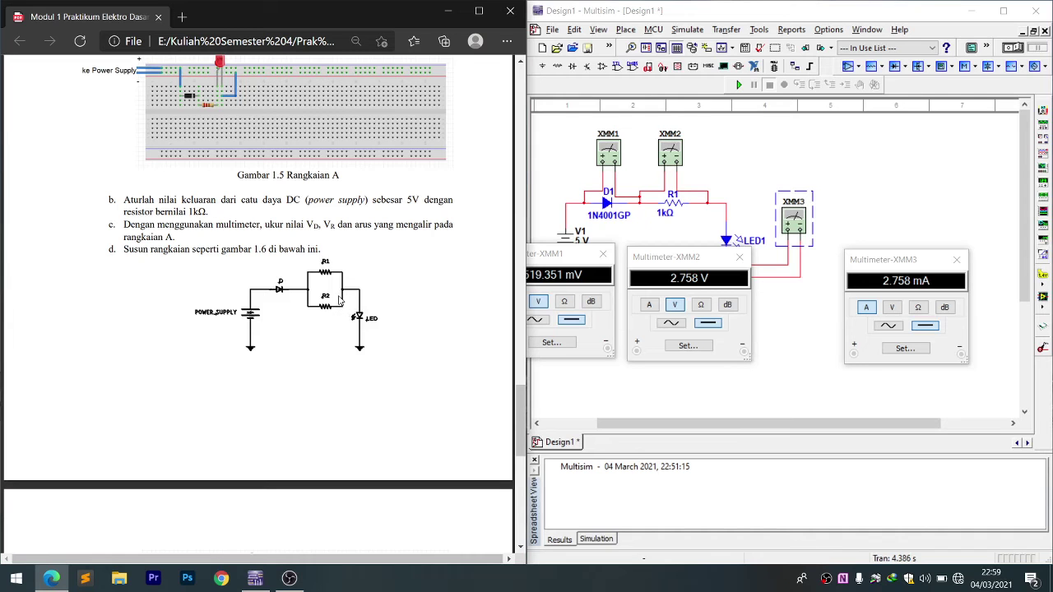
Examine items g to j of the module for Rangkaian C: the motor circuit in figure 1.7, its component values, and the required measurements
{"action": "scroll", "coordinate": [362, 333], "scroll_direction": "down", "scroll_amount": 3}
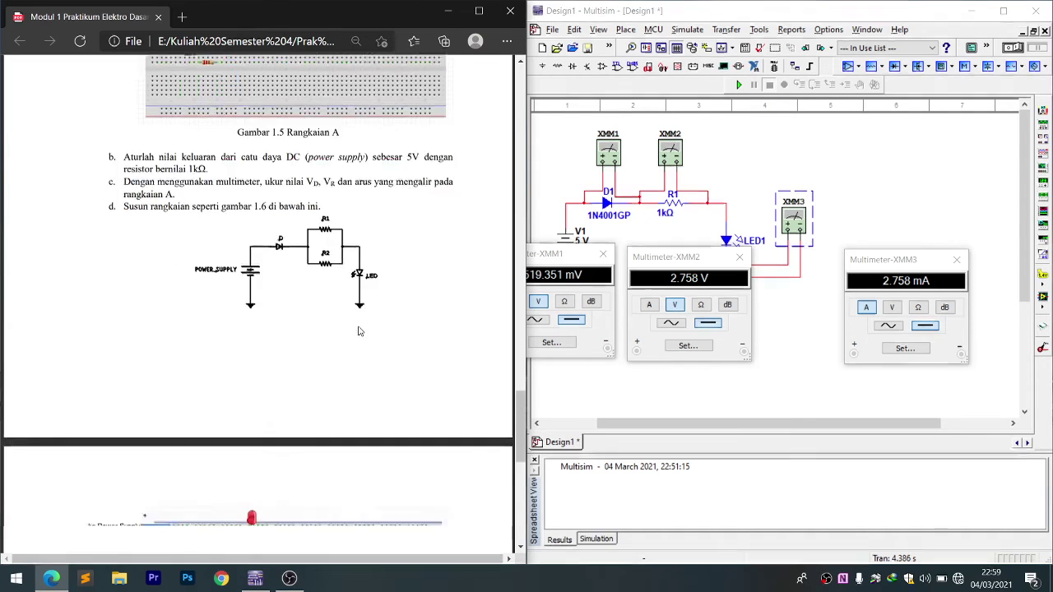
{"action": "scroll", "coordinate": [351, 327], "scroll_direction": "down", "scroll_amount": 3}
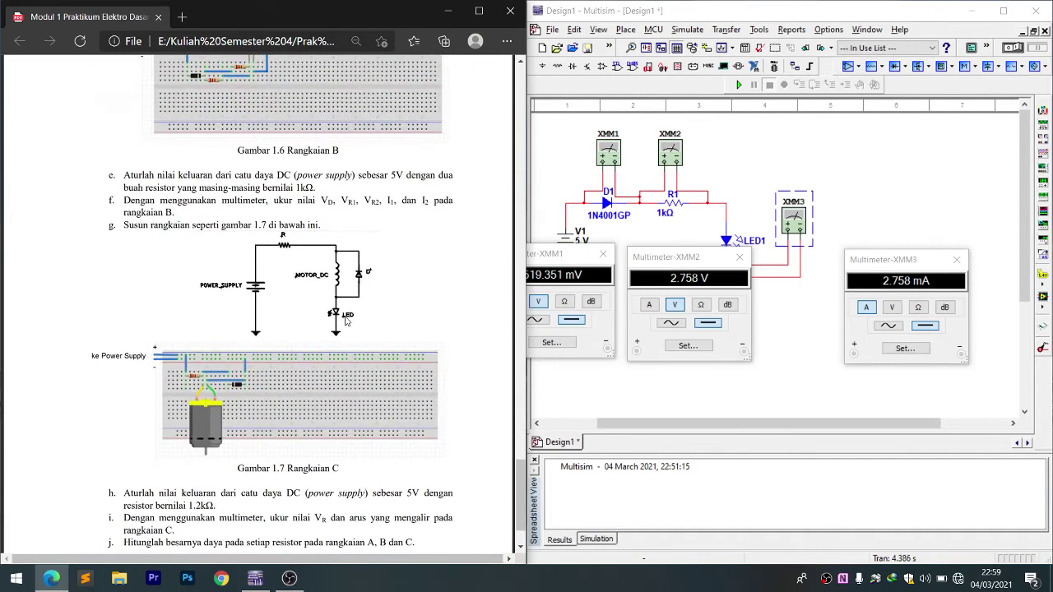
{"action": "scroll", "coordinate": [345, 321], "scroll_direction": "down", "scroll_amount": 3}
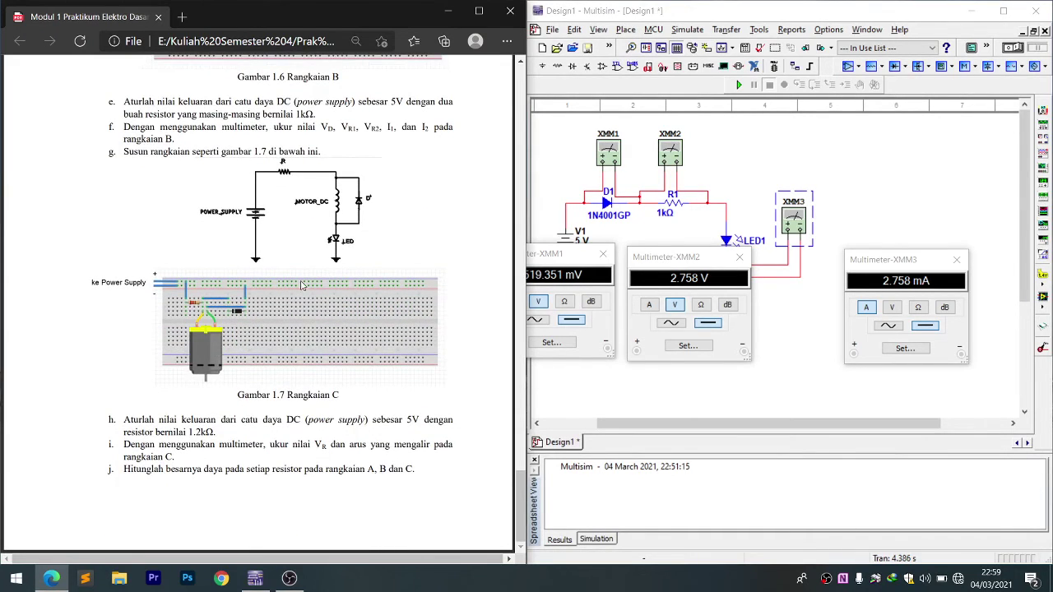
{"action": "scroll", "coordinate": [301, 285], "scroll_direction": "up", "scroll_amount": 3}
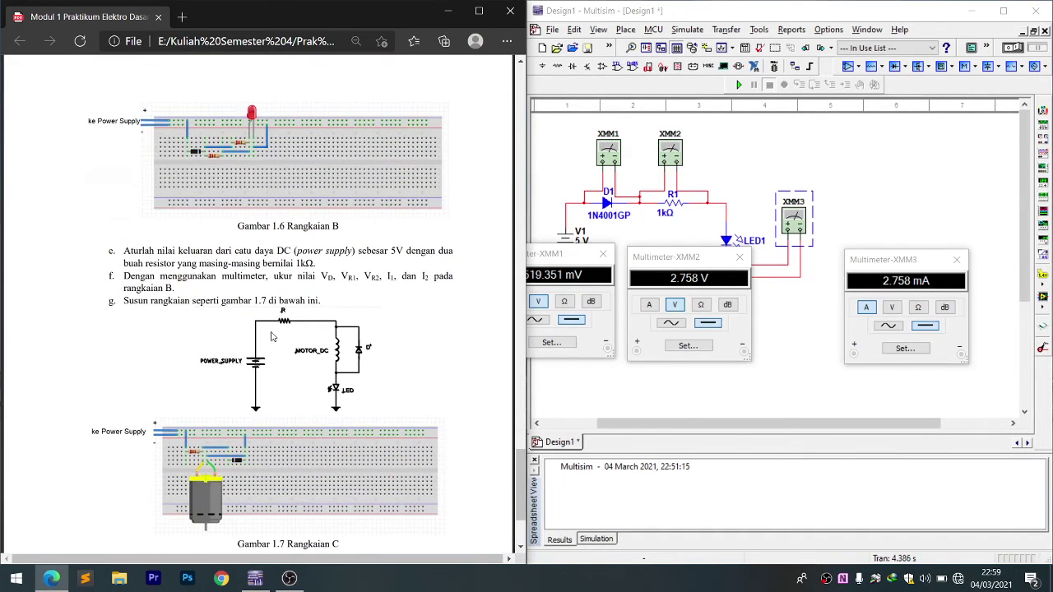
Close the displays of multimeters XMM1, XMM2 and XMM3 to clear the area below the circuit
{"action": "scroll", "coordinate": [266, 365], "scroll_direction": "down", "scroll_amount": 2}
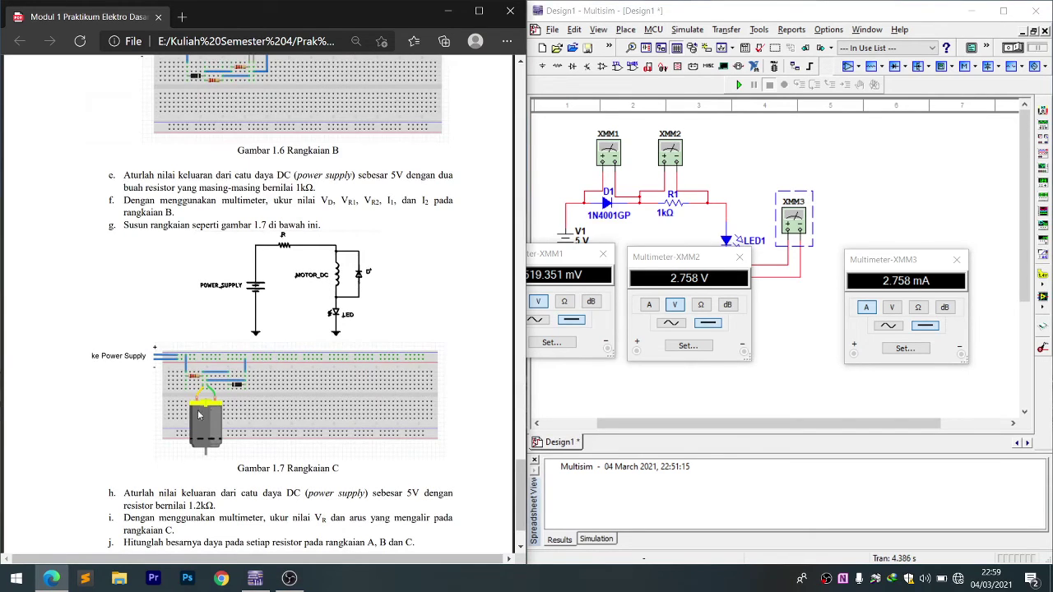
{"action": "left_click", "coordinate": [603, 253]}
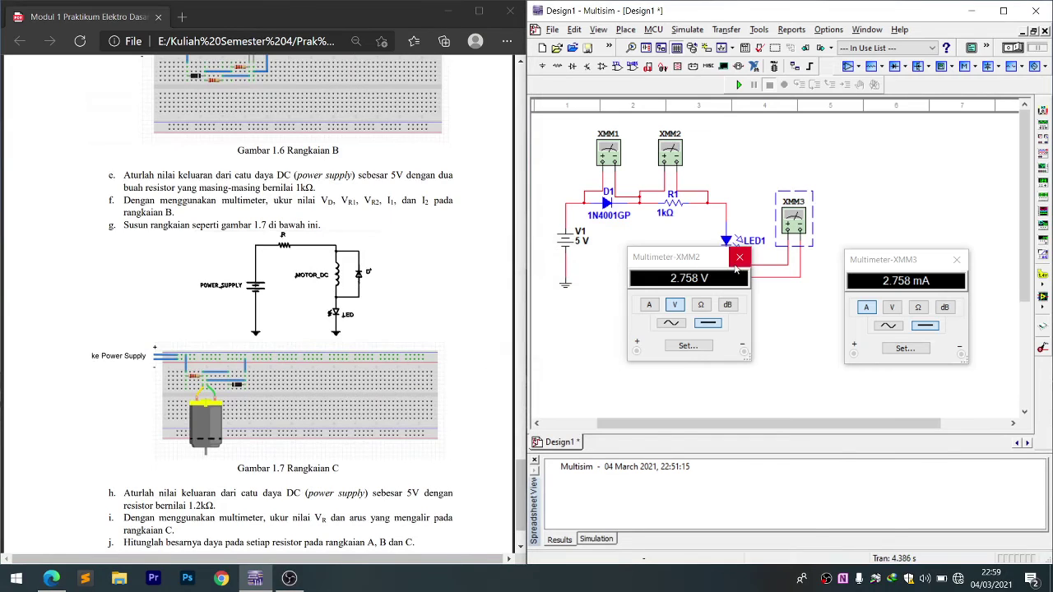
{"action": "left_click", "coordinate": [737, 265]}
{"action": "left_click", "coordinate": [957, 260]}
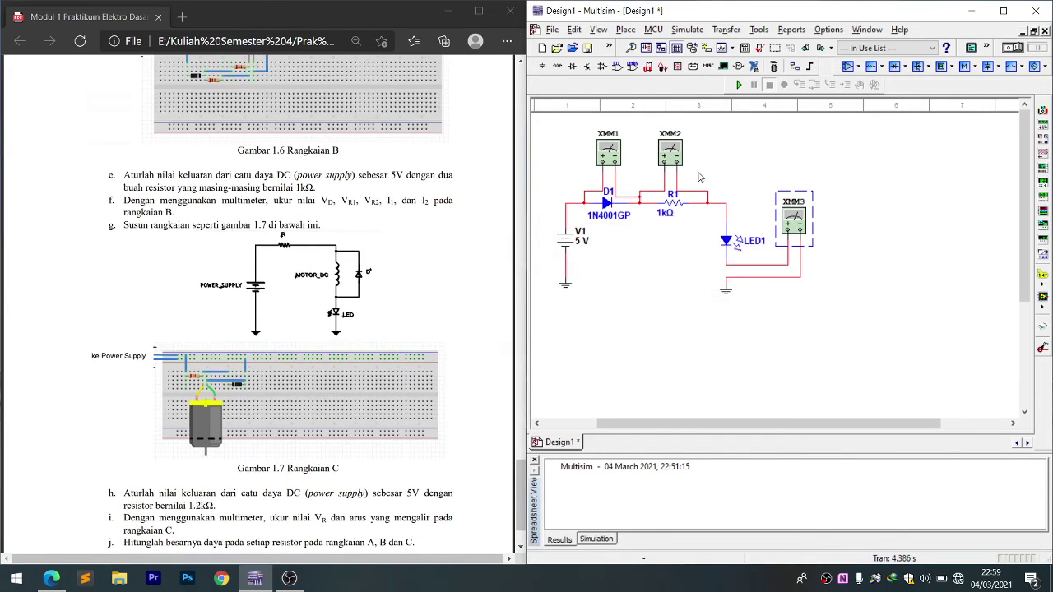
Search the Electro_Mechanical component group for "motor" and place one DC motor (MOTOR) below the existing circuit, then close the component browser
{"action": "left_click", "coordinate": [740, 70]}
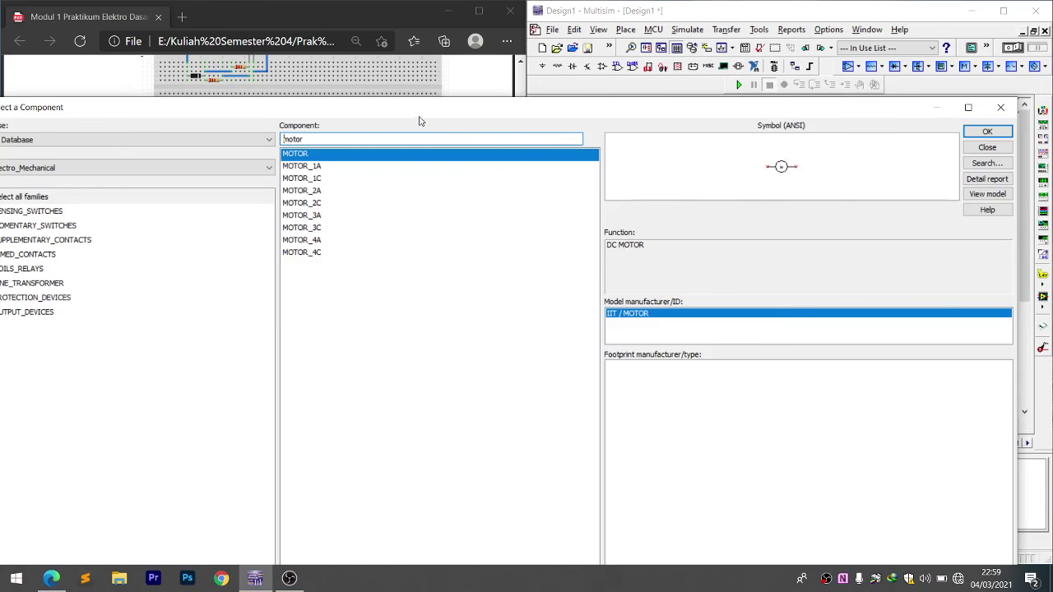
{"action": "left_click_drag", "start_coordinate": [420, 113], "coordinate": [535, 101]}
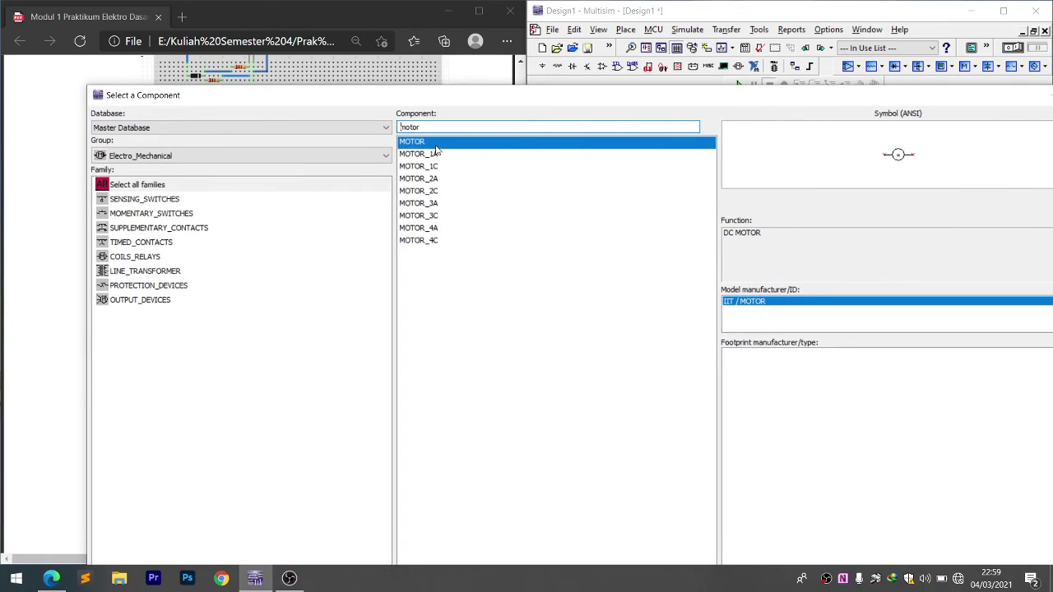
{"action": "double_click", "coordinate": [436, 147]}
{"action": "left_click_drag", "start_coordinate": [766, 98], "coordinate": [520, 98]}
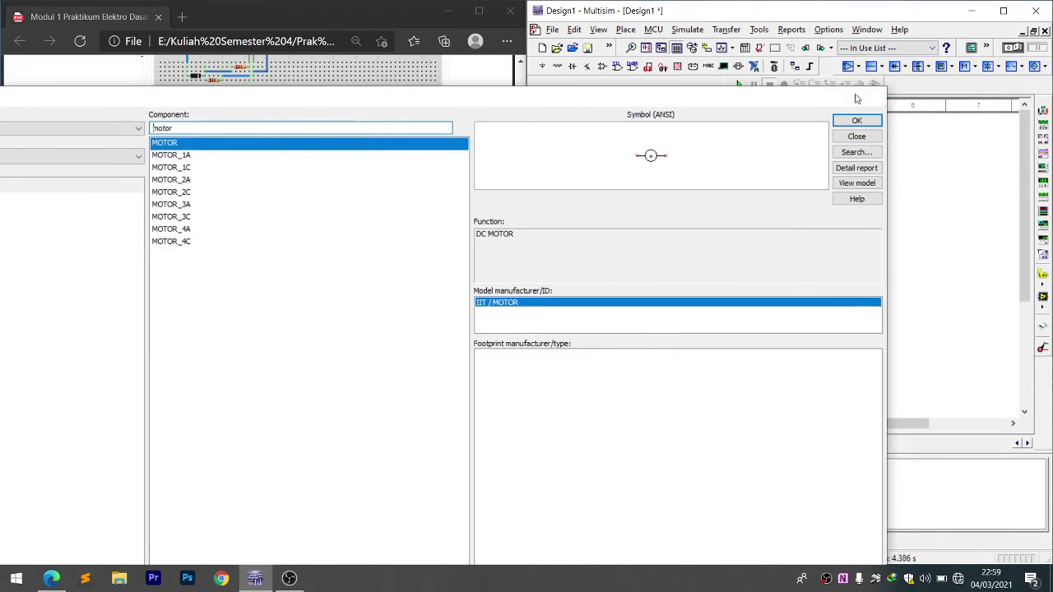
{"action": "left_click", "coordinate": [870, 97]}
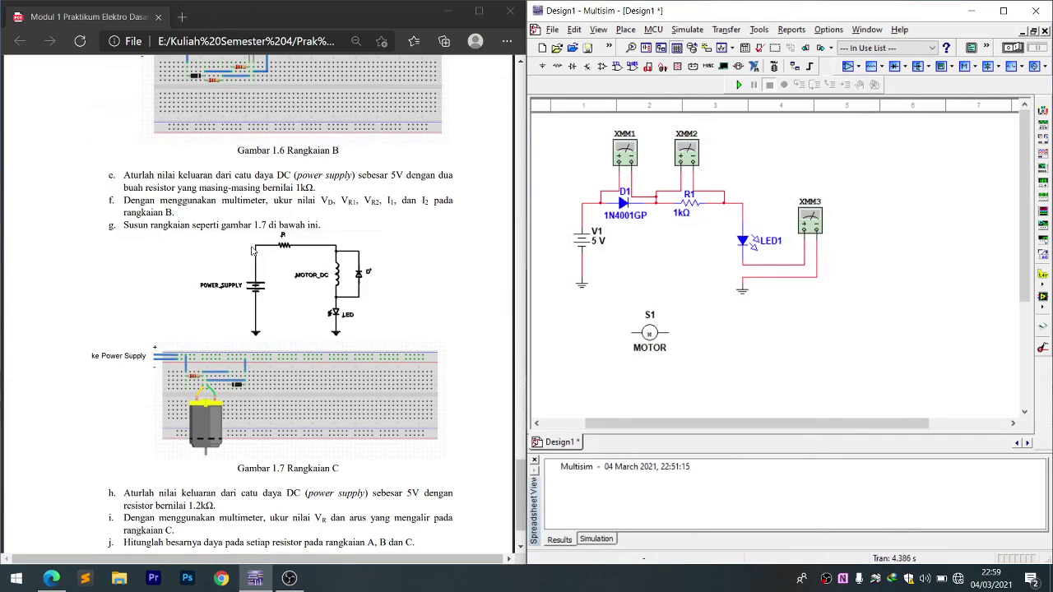